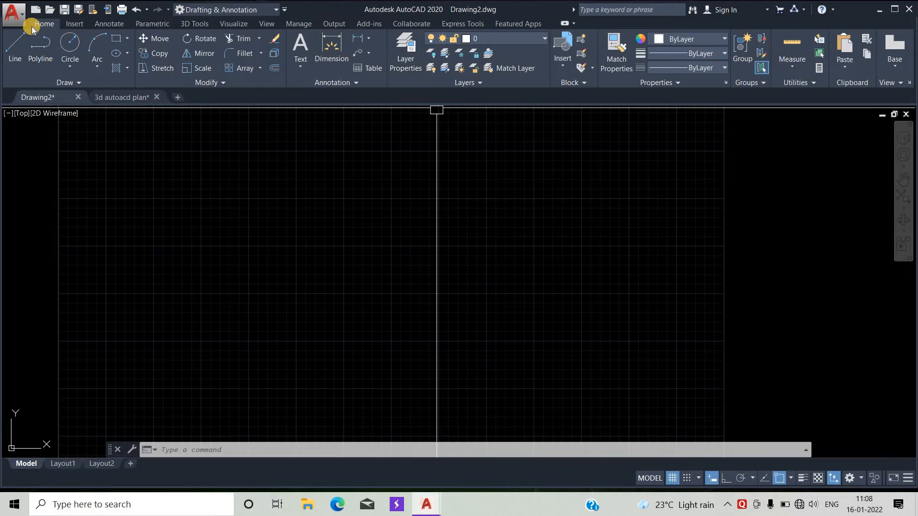
# Create a new layer named wall in the layer properties.
pyautogui.click(418, 66)
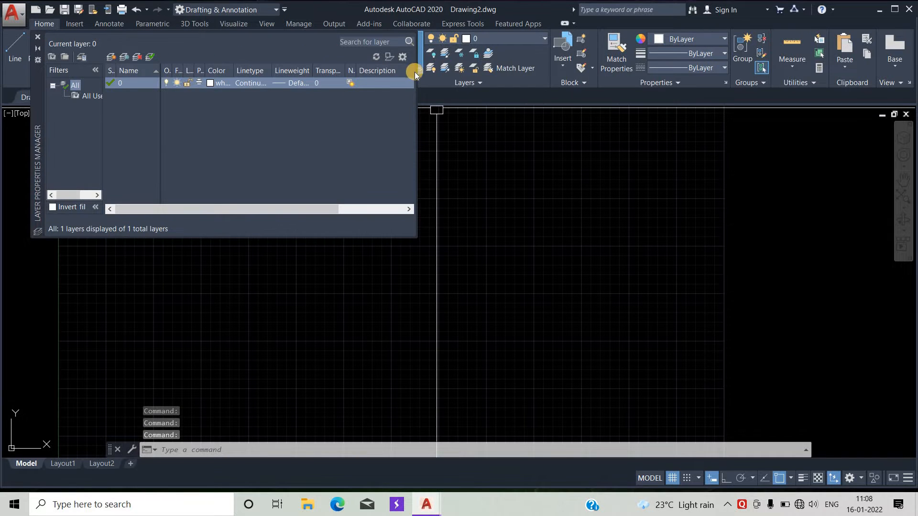
pyautogui.click(191, 59)
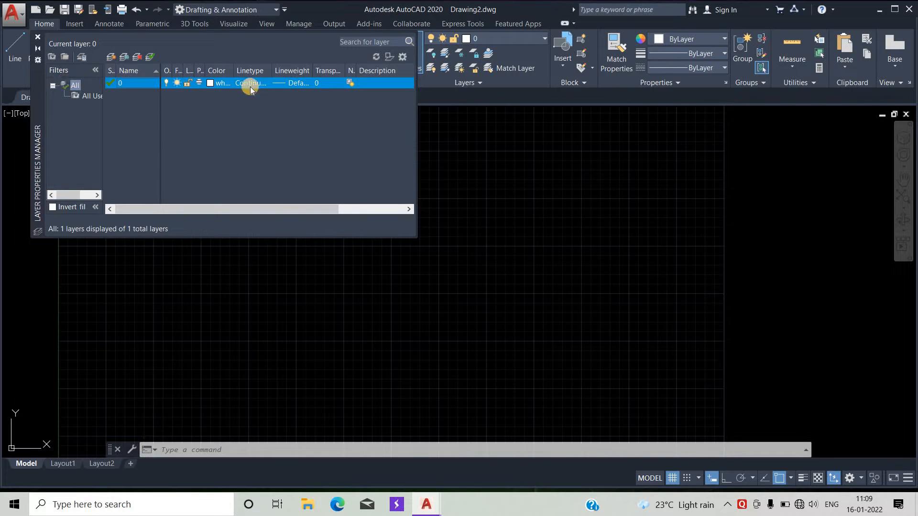
pyautogui.click(107, 59)
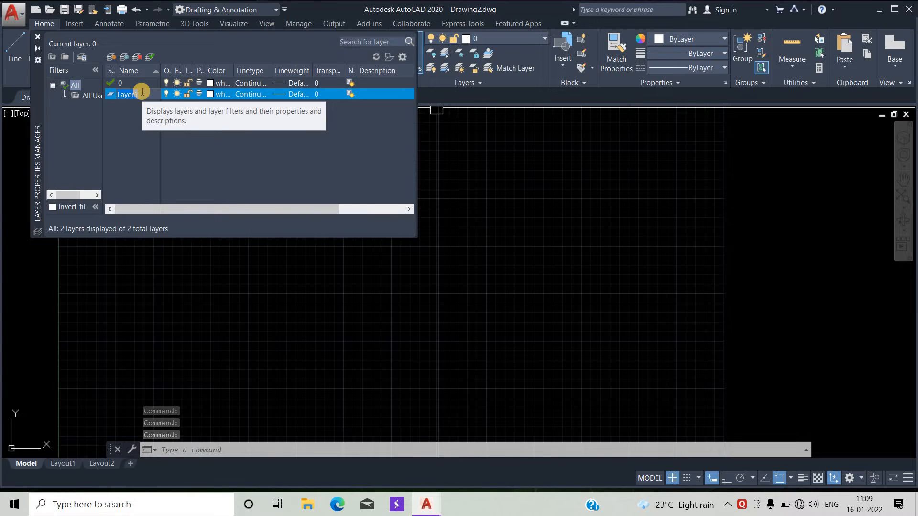
pyautogui.click(125, 94)
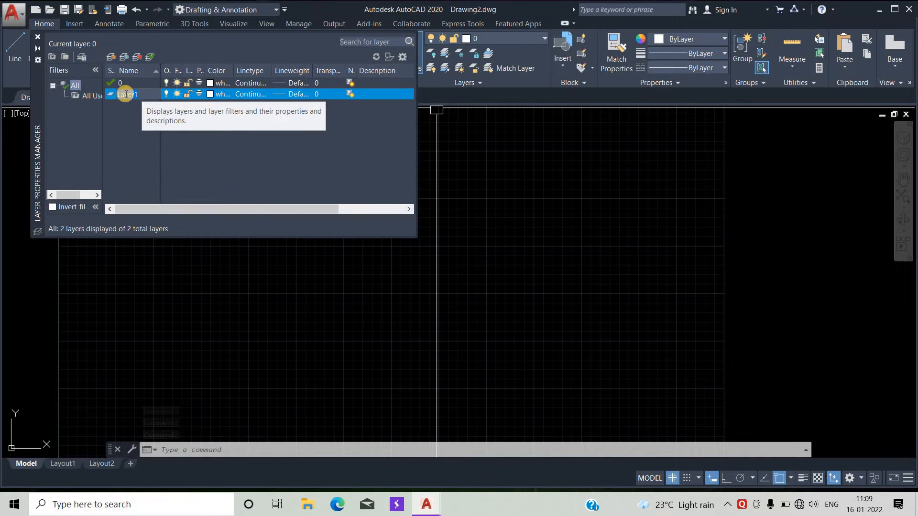
pyautogui.press('BackSpace')
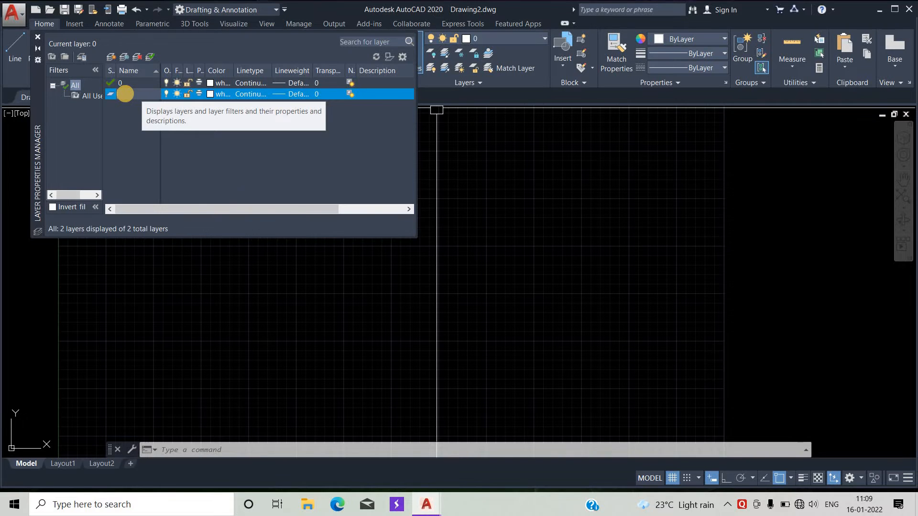
pyautogui.write('wall')
pyautogui.press('Return')
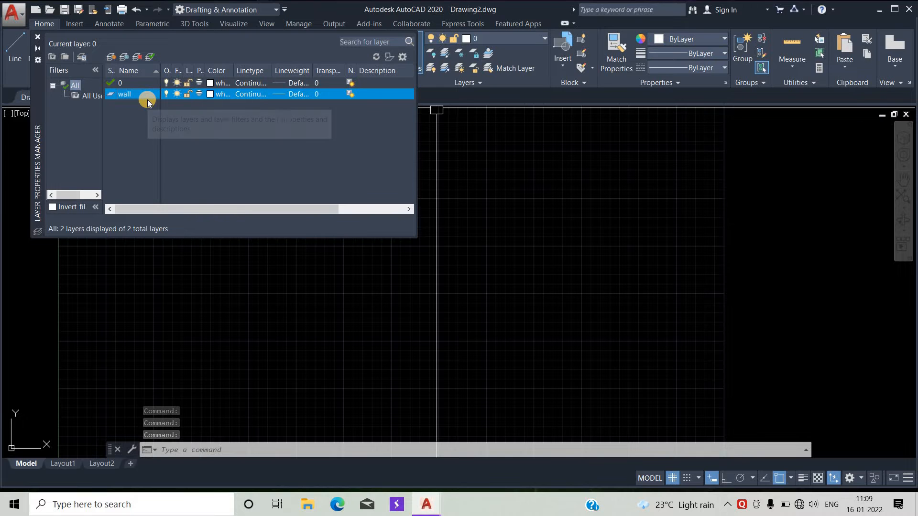
# Add another layer named gate.
pyautogui.click(110, 58)
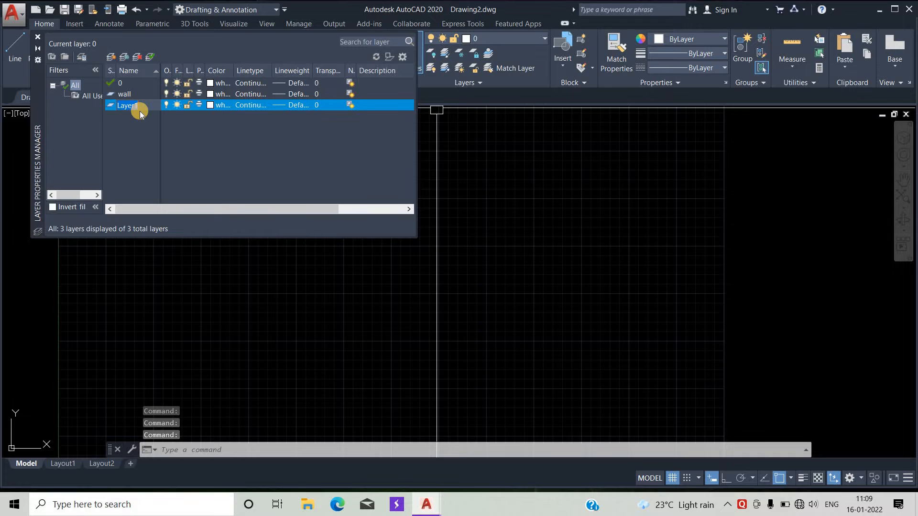
pyautogui.press('BackSpace')
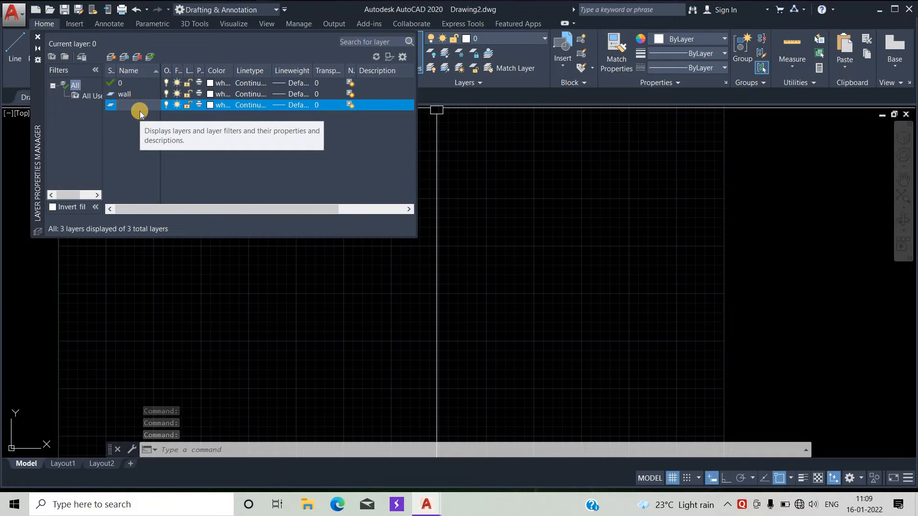
pyautogui.write('gate')
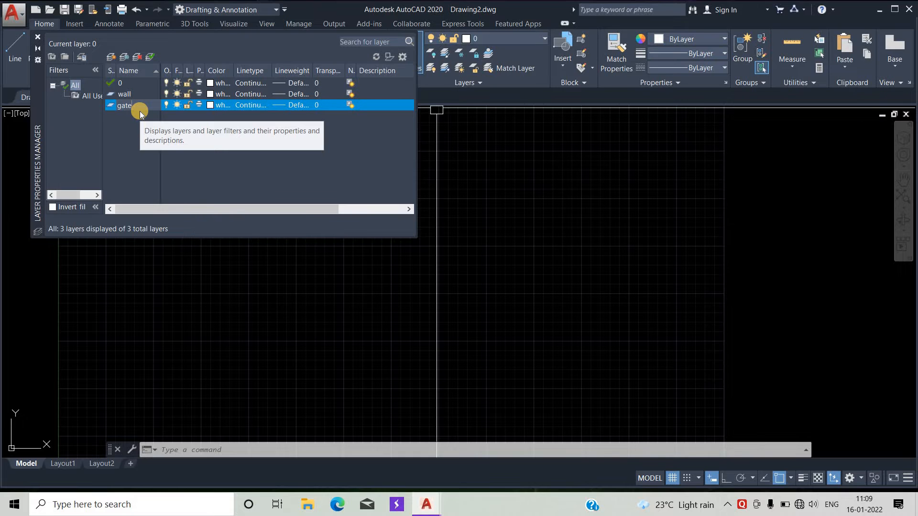
pyautogui.press('Return')
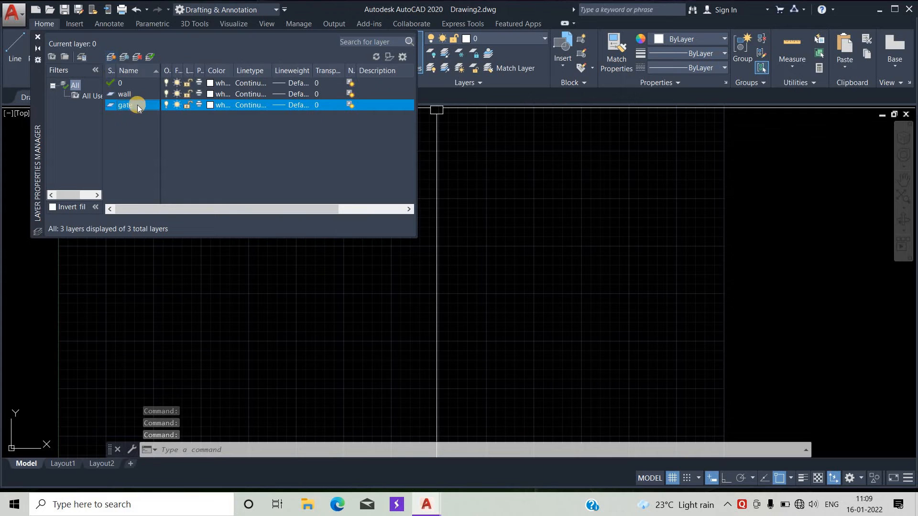
# Set the wall layer's color to red index color 242.
pyautogui.click(142, 94)
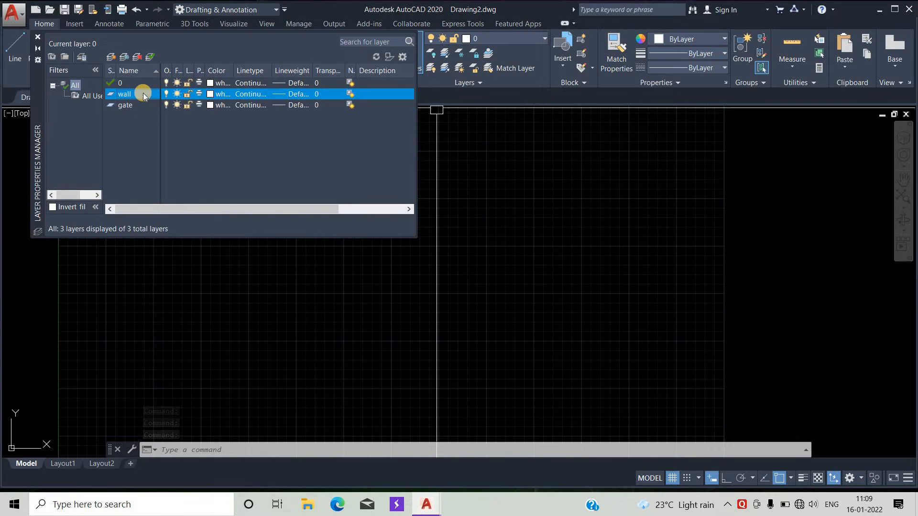
pyautogui.click(214, 95)
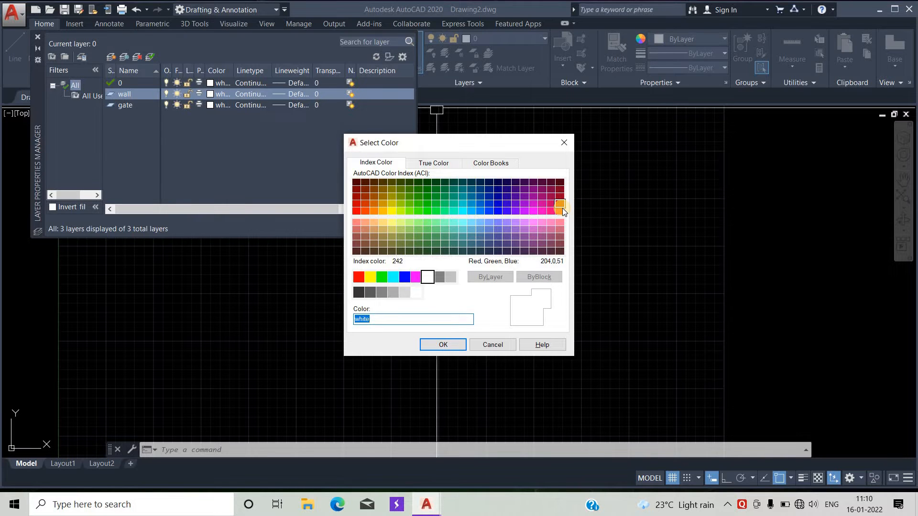
pyautogui.click(562, 208)
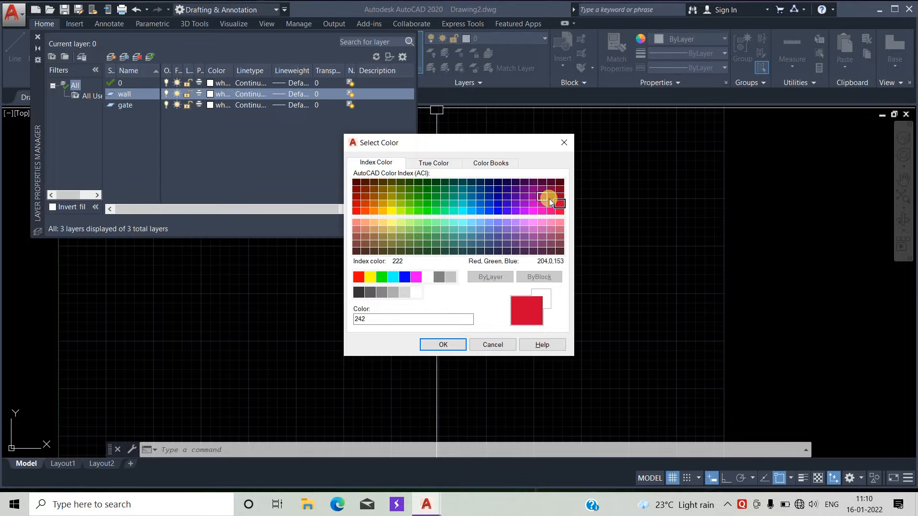
pyautogui.click(458, 348)
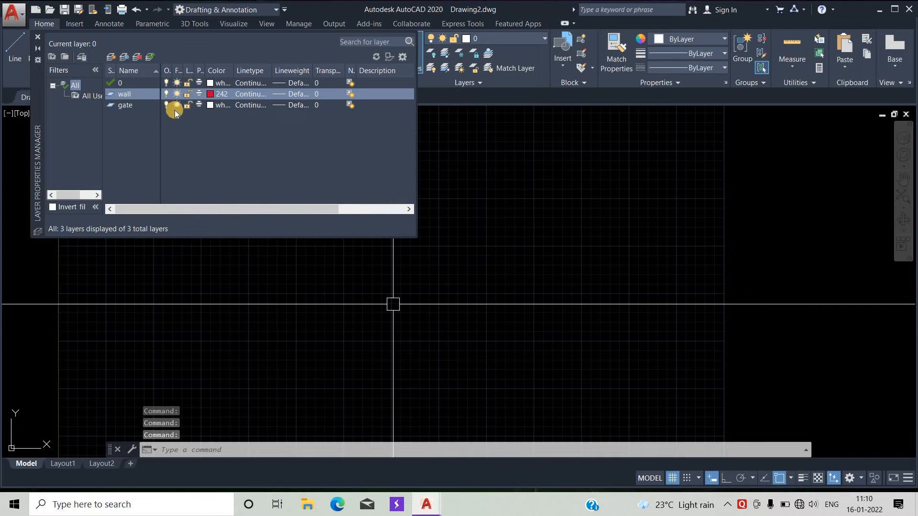
# Set the gate layer's color to dark gray index color 251.
pyautogui.click(214, 105)
pyautogui.click(216, 105)
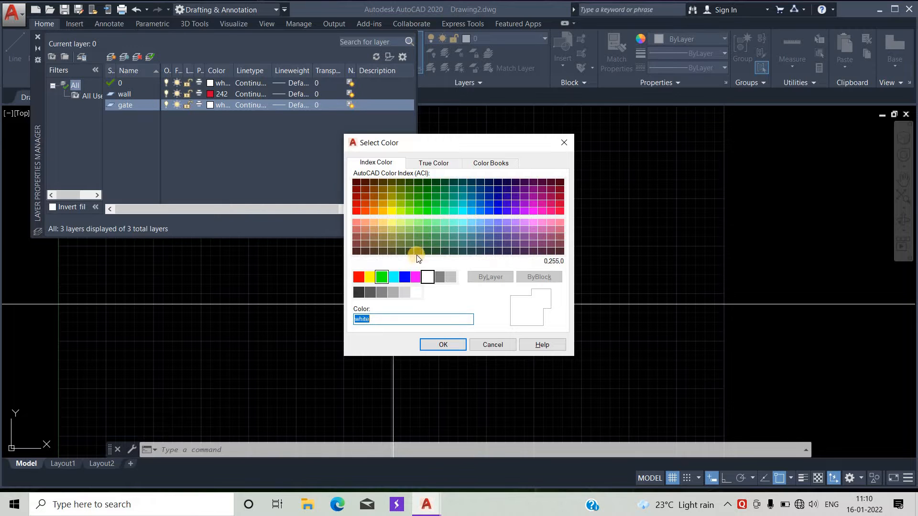
pyautogui.click(374, 296)
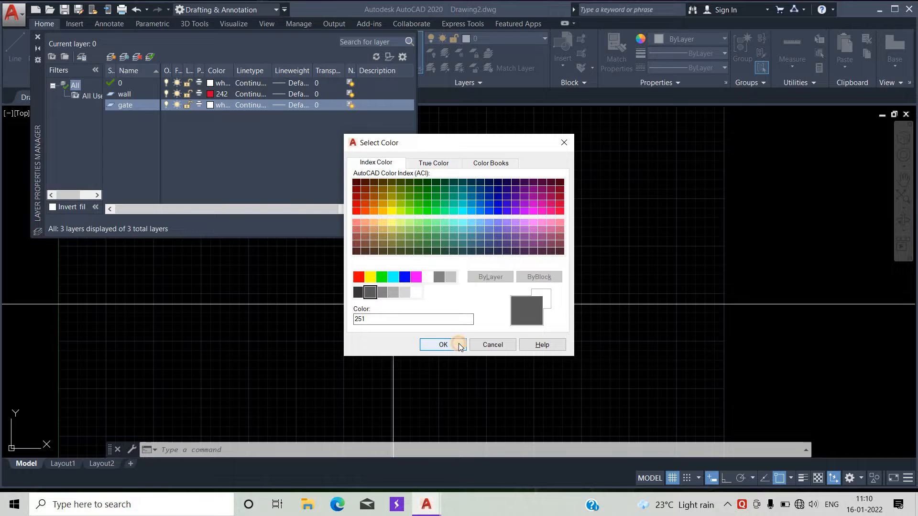
pyautogui.click(443, 344)
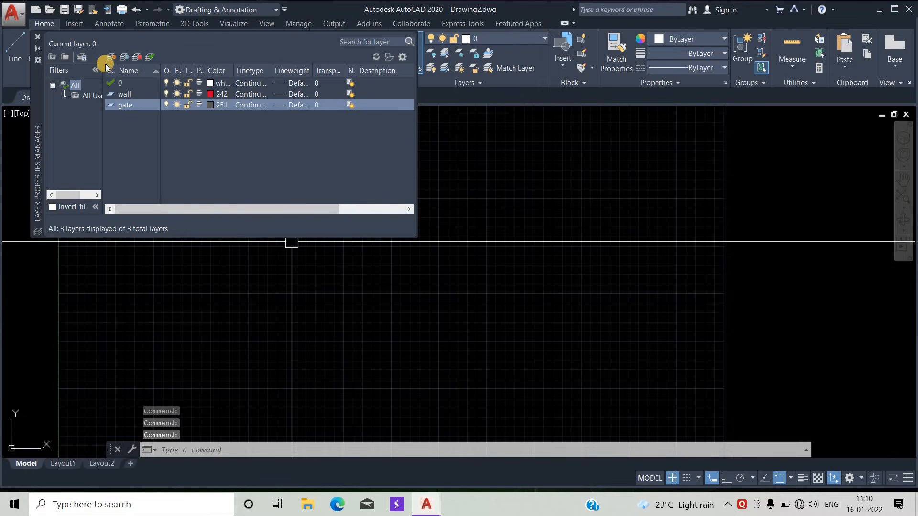
# Create a layer named compound wall and set its color to green index color 72.
pyautogui.click(105, 56)
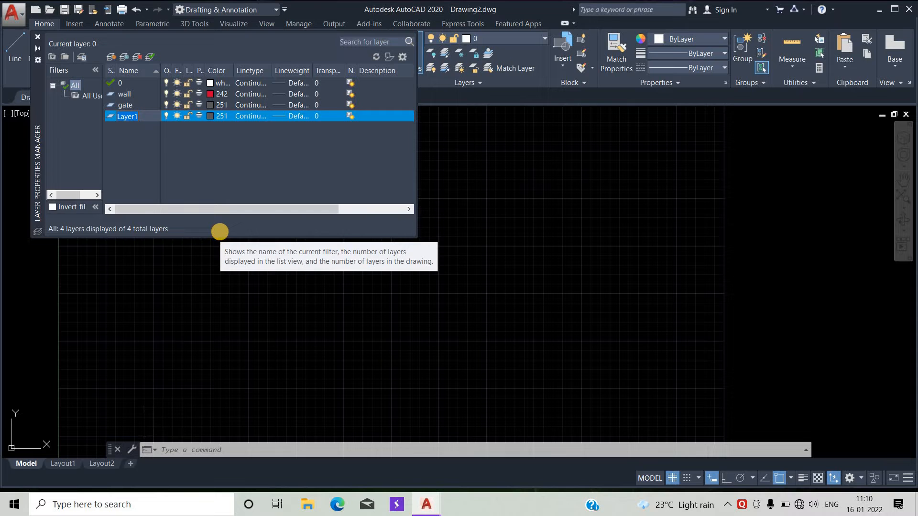
pyautogui.write('compoung')
pyautogui.press('BackSpace')
pyautogui.write('d wall')
pyautogui.press('Return')
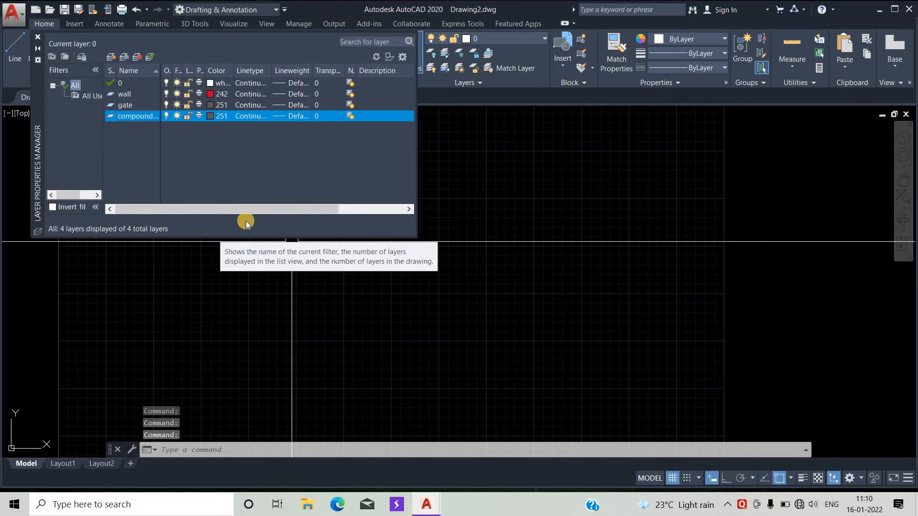
pyautogui.click(214, 116)
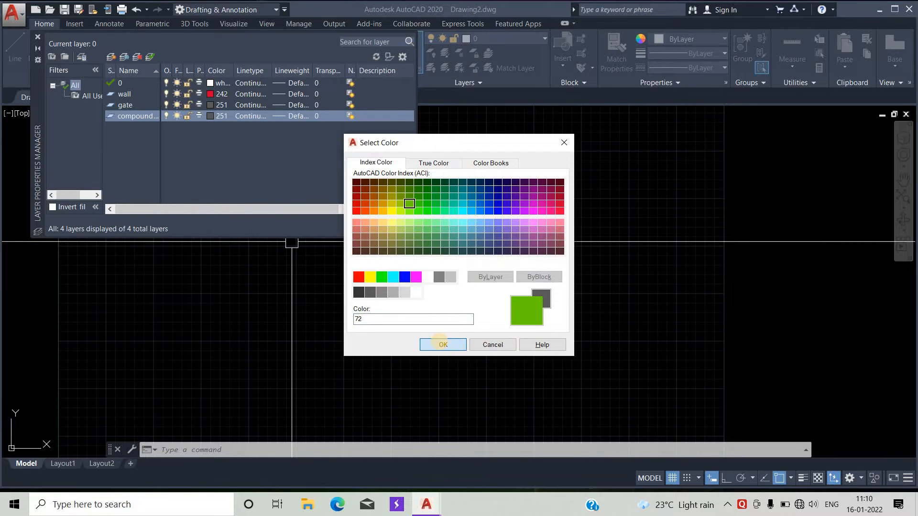
pyautogui.click(458, 345)
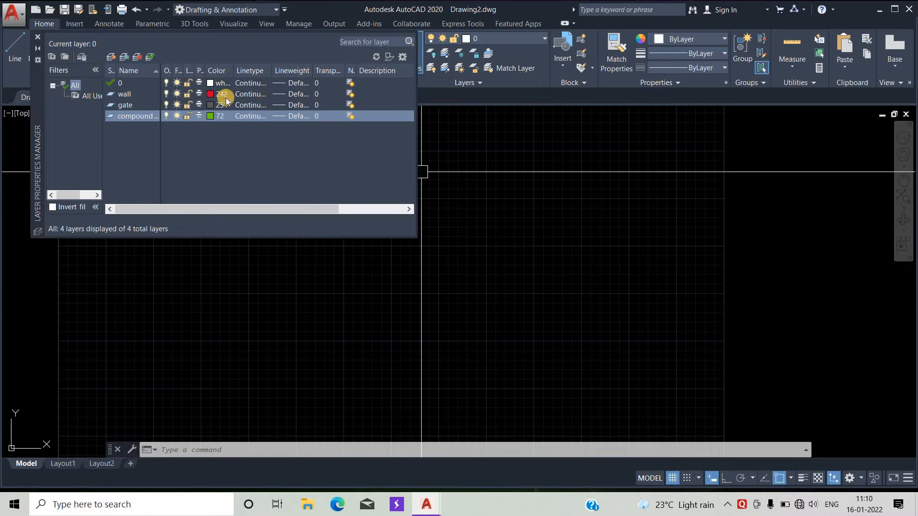
pyautogui.click(251, 94)
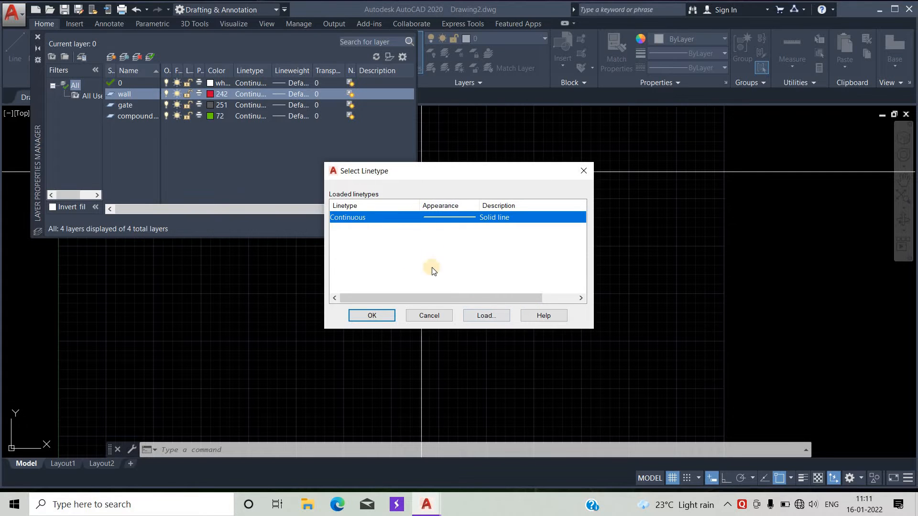
pyautogui.click(487, 317)
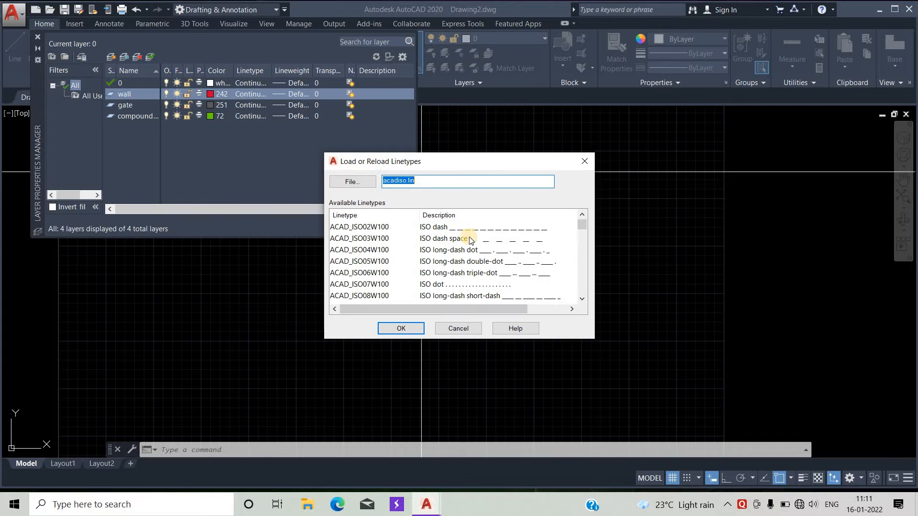
pyautogui.scroll(-7, 479, 241)
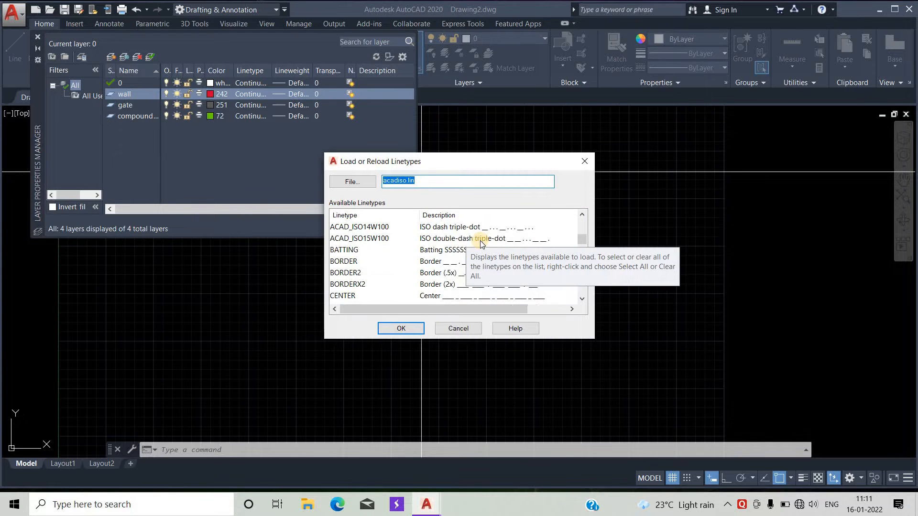
pyautogui.scroll(-3, 383, 245)
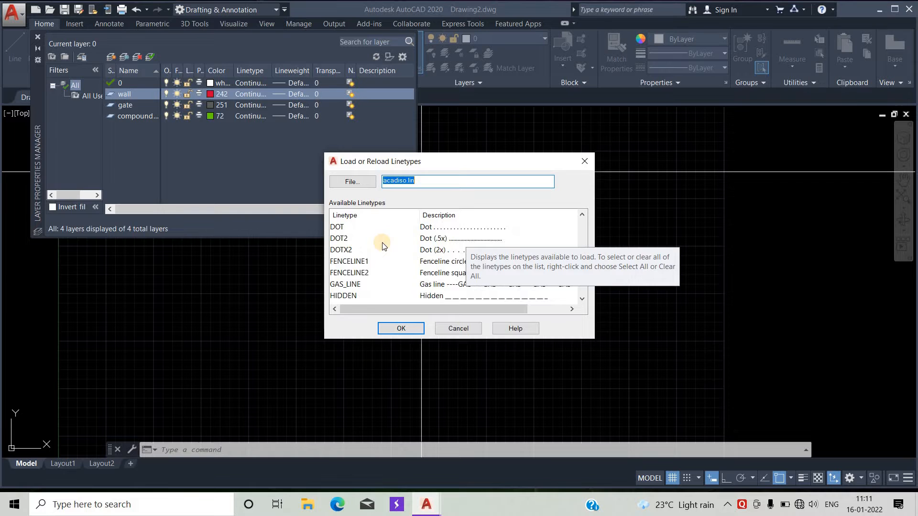
pyautogui.click(487, 299)
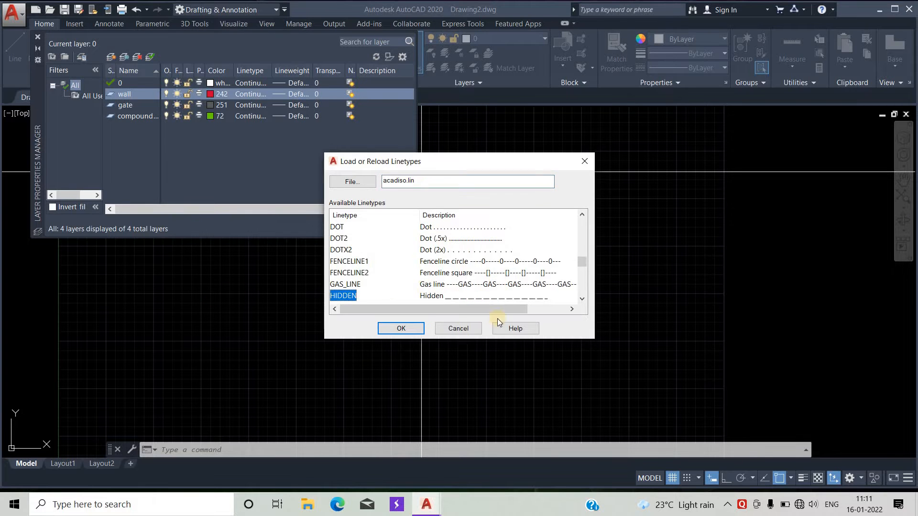
pyautogui.click(446, 331)
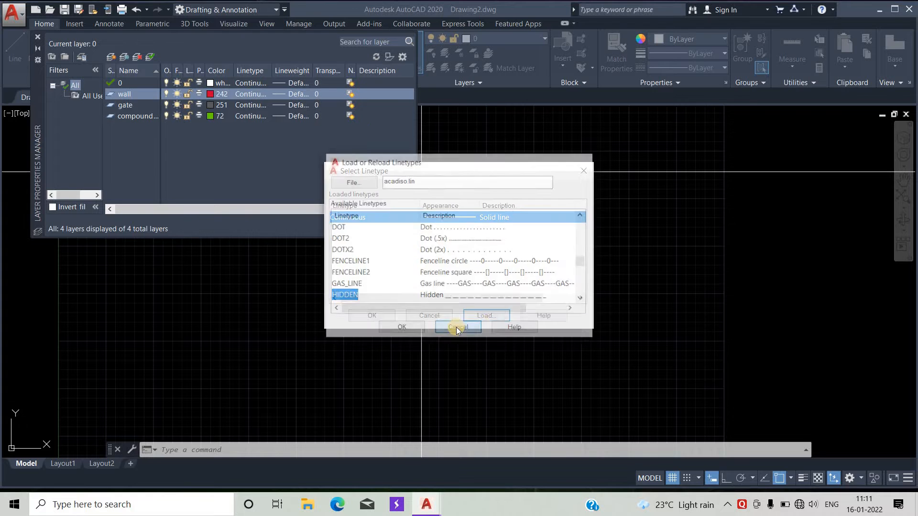
pyautogui.click(443, 317)
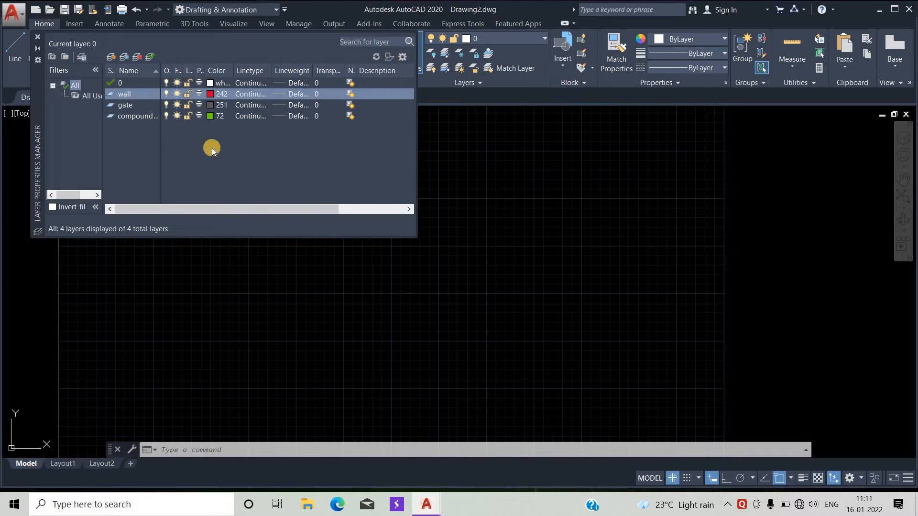
# Close the layer properties and make wall the current layer.
pyautogui.click(36, 38)
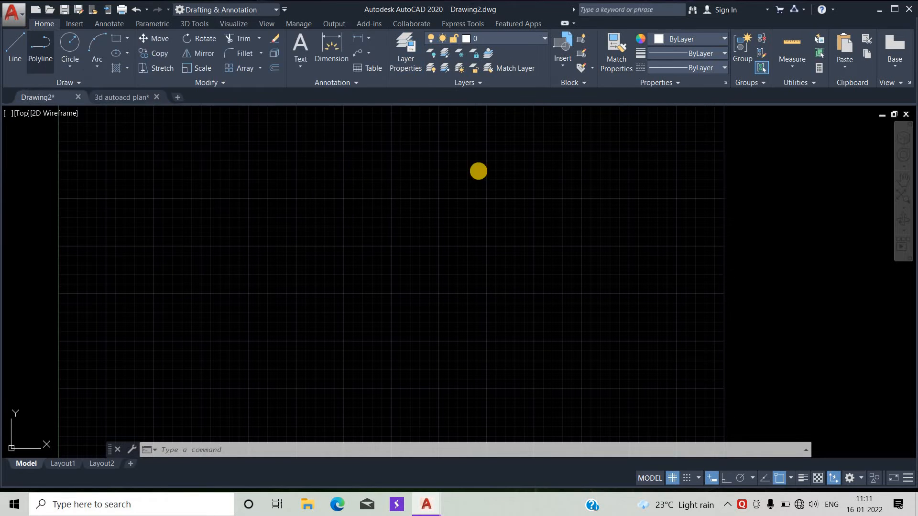
pyautogui.click(527, 44)
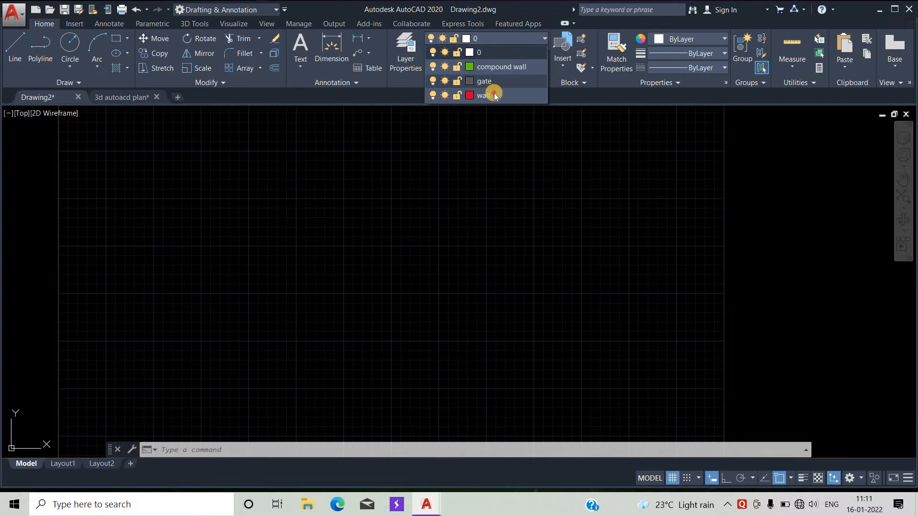
pyautogui.click(494, 95)
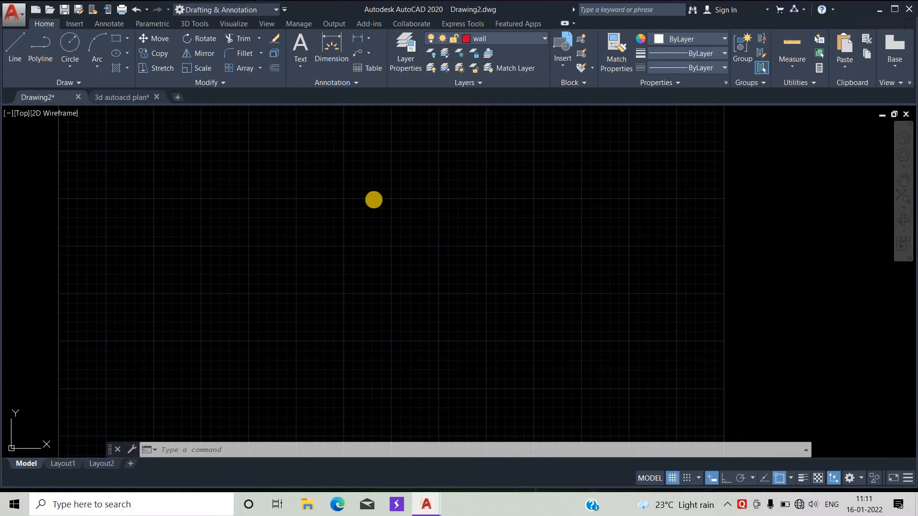
# Draw a closed rectangular outline of lines on the wall layer with Ortho on, about 14' wide and 12' high.
pyautogui.click(17, 58)
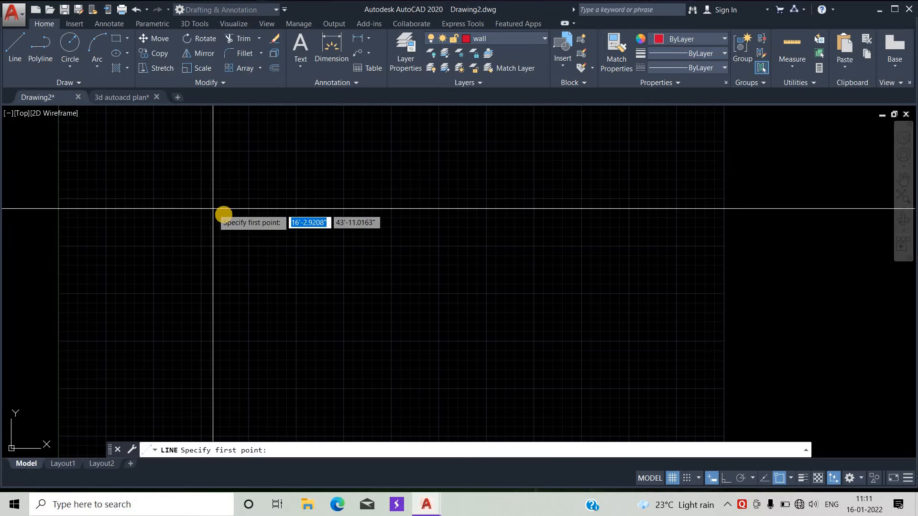
pyautogui.click(231, 205)
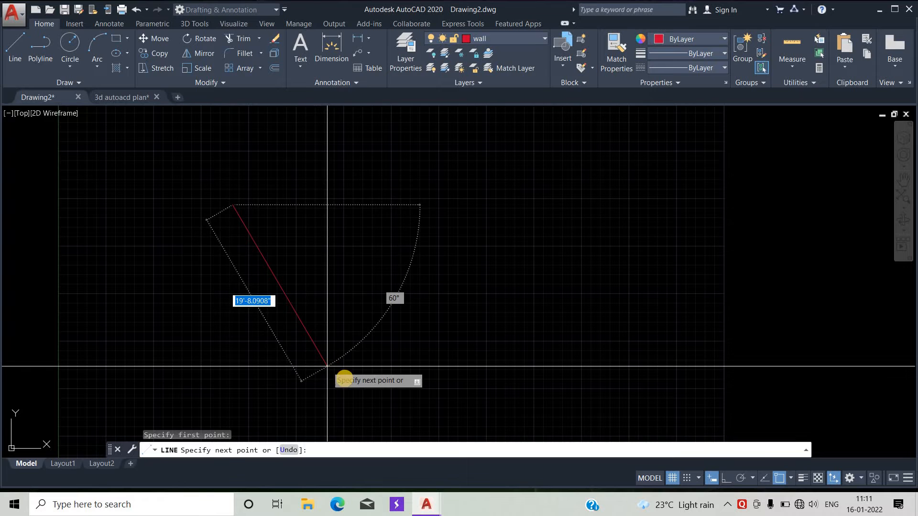
pyautogui.click(722, 478)
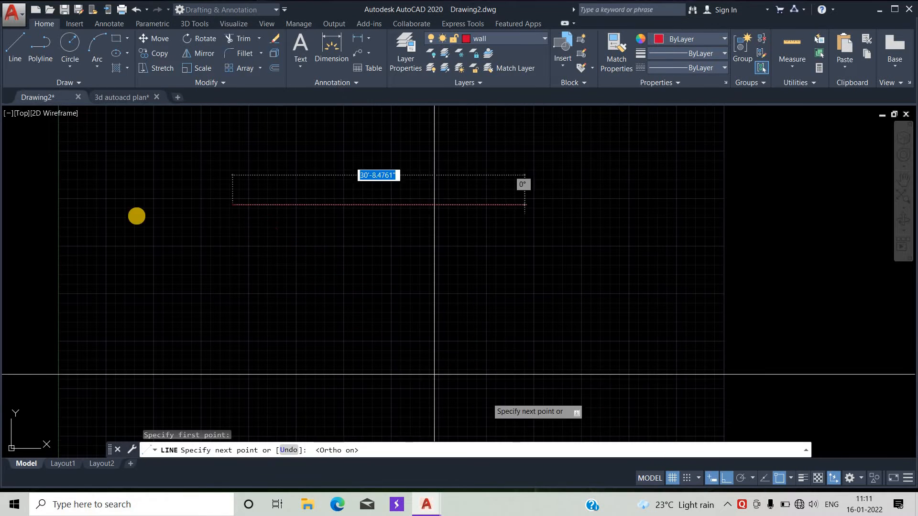
pyautogui.click(234, 323)
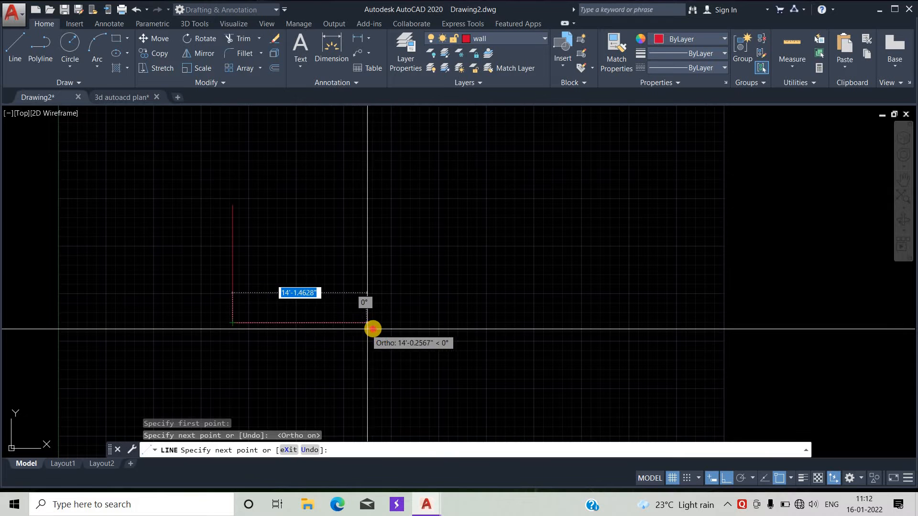
pyautogui.click(373, 328)
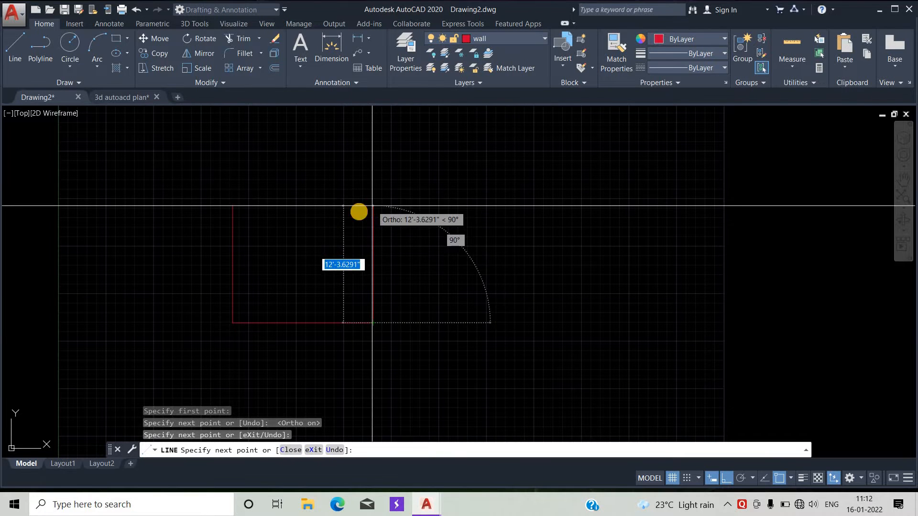
pyautogui.click(234, 204)
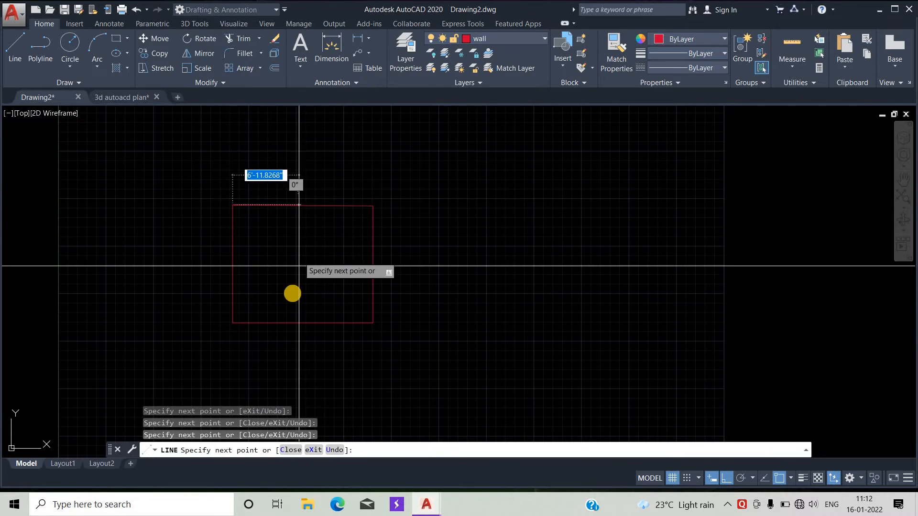
pyautogui.press('Return')
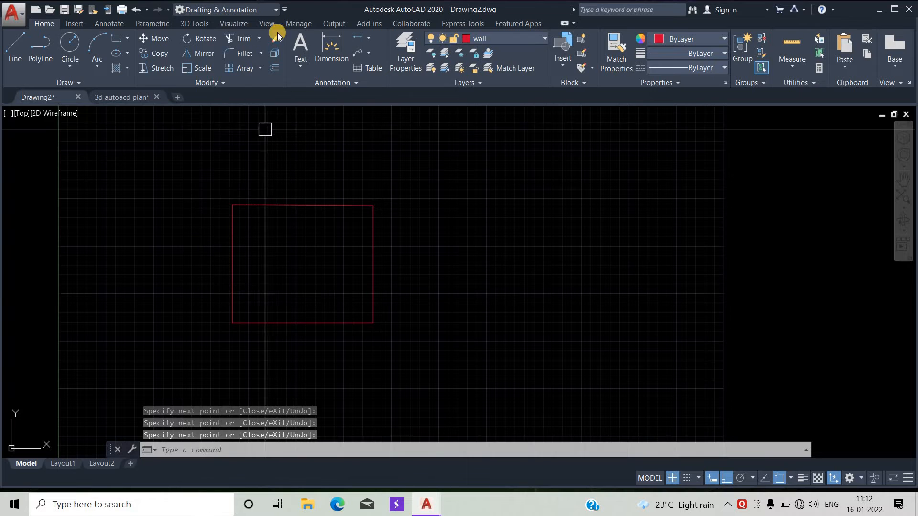
# Offset the rectangle's top line outward by 9 inches.
pyautogui.click(274, 68)
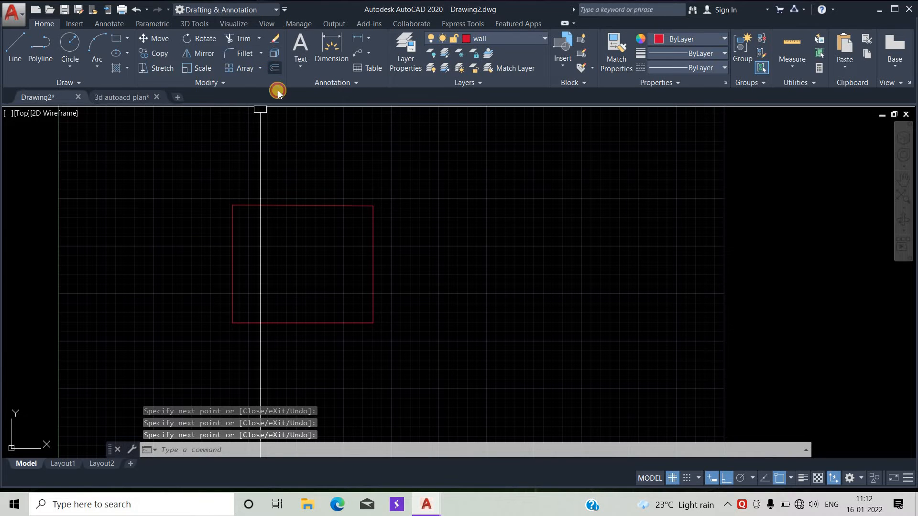
pyautogui.click(311, 205)
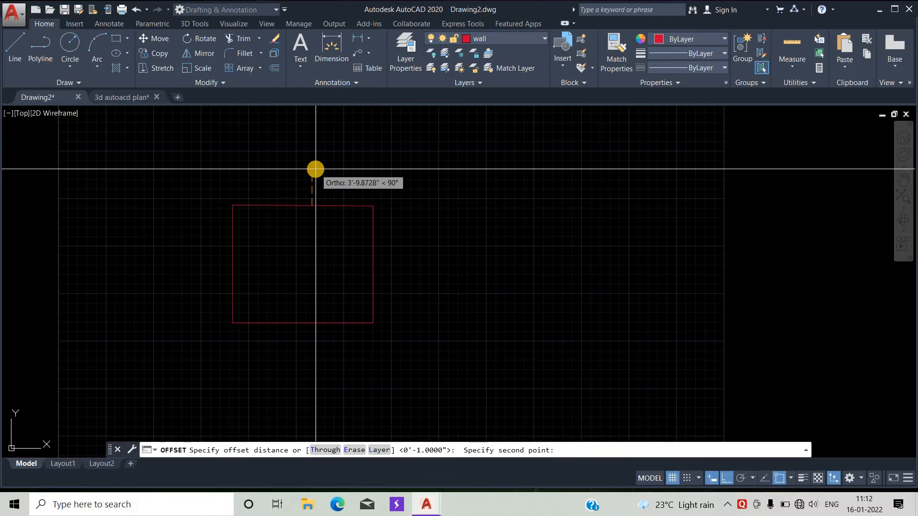
pyautogui.write('9')
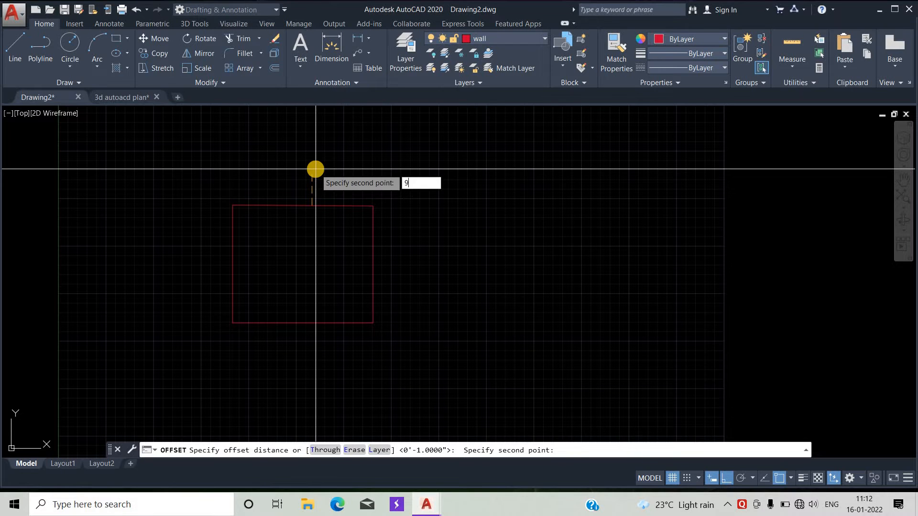
pyautogui.press('Return')
pyautogui.click(336, 204)
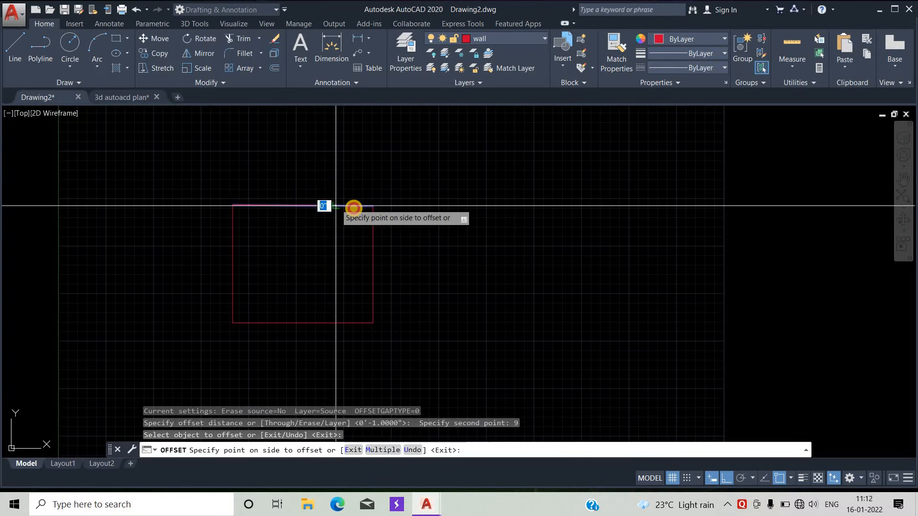
pyautogui.click(338, 185)
# Offset the rectangle's right, bottom and left lines outward by the same 9-inch distance and end the Offset command.
pyautogui.click(374, 282)
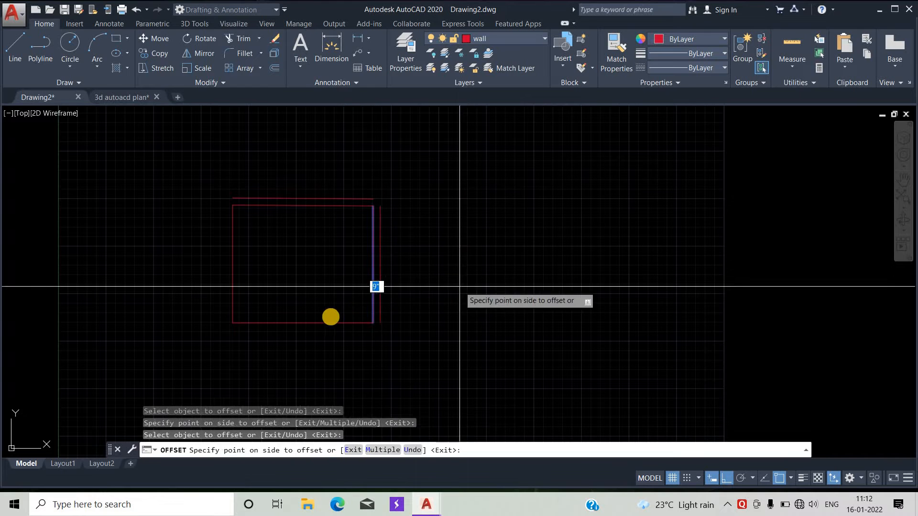
pyautogui.click(377, 286)
pyautogui.click(327, 323)
pyautogui.click(313, 332)
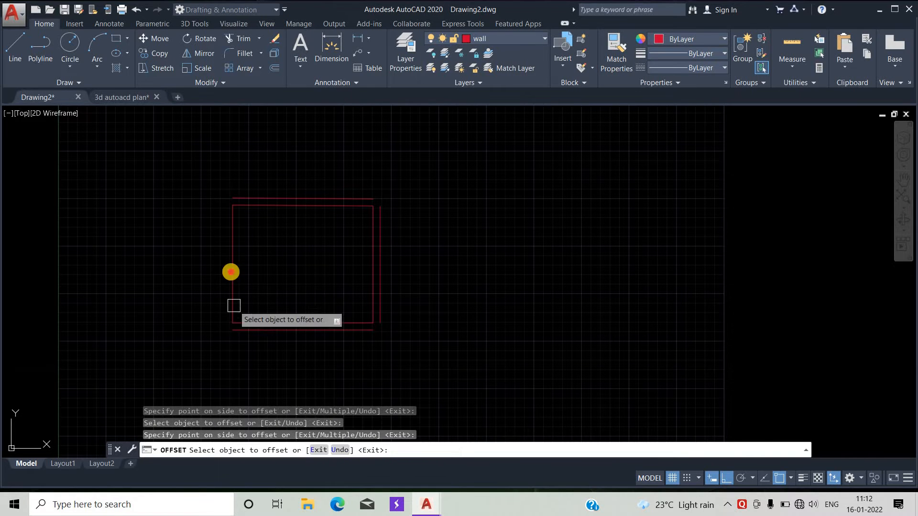
pyautogui.click(233, 294)
pyautogui.click(162, 277)
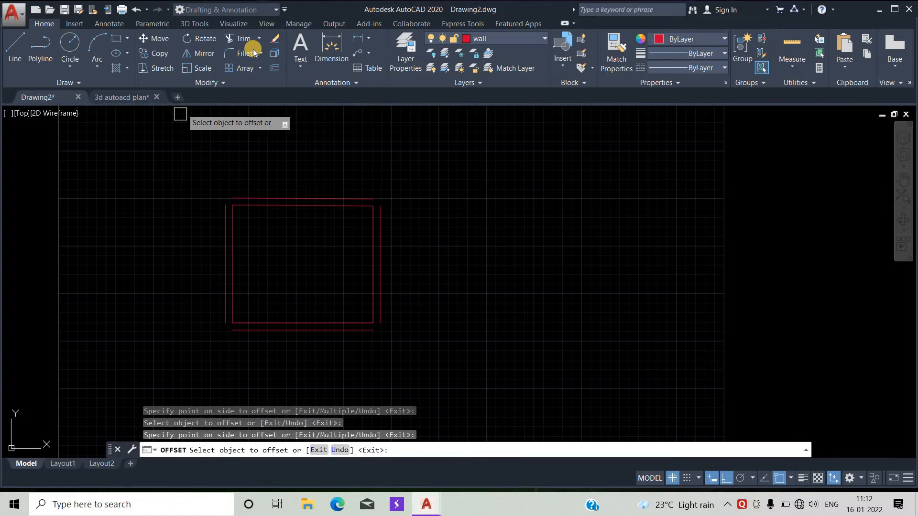
pyautogui.press('Escape')
# Fillet the outer wall lines with zero radius to close the upper-left and lower-left corners.
pyautogui.write('f')
pyautogui.press('Return')
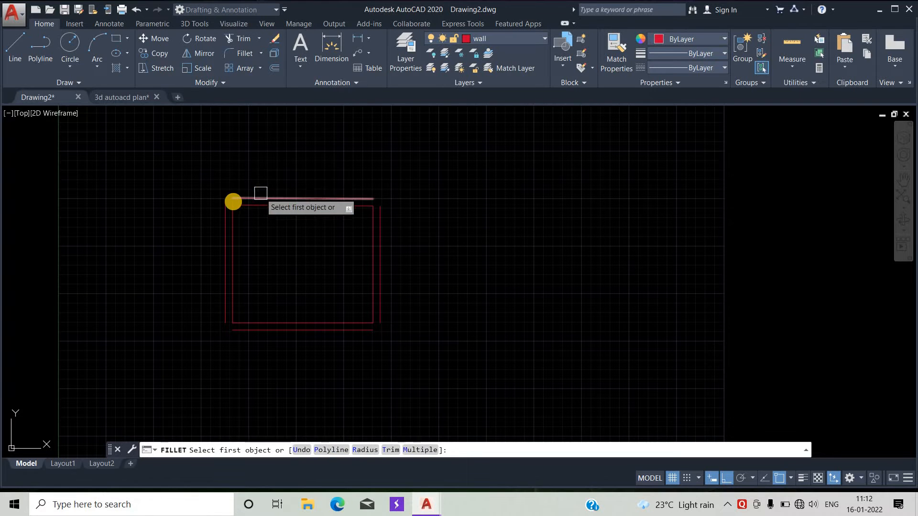
pyautogui.click(241, 198)
pyautogui.click(219, 222)
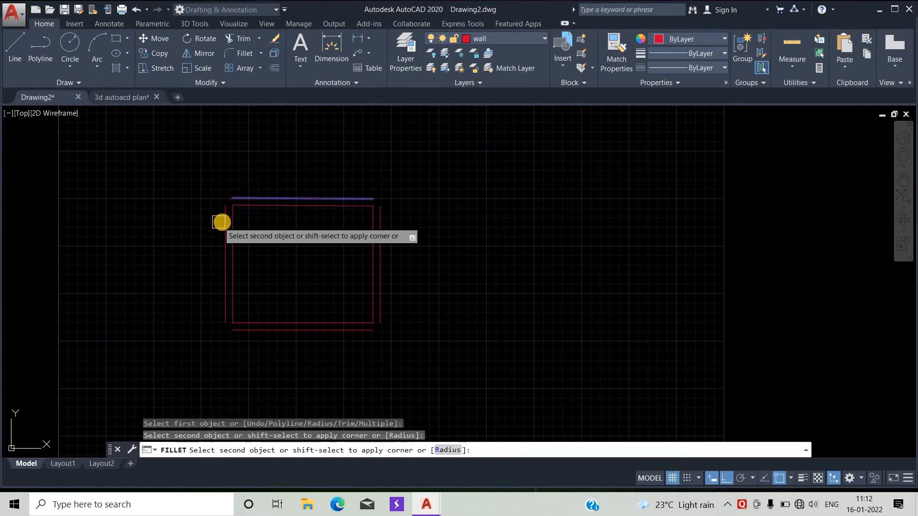
pyautogui.click(221, 222)
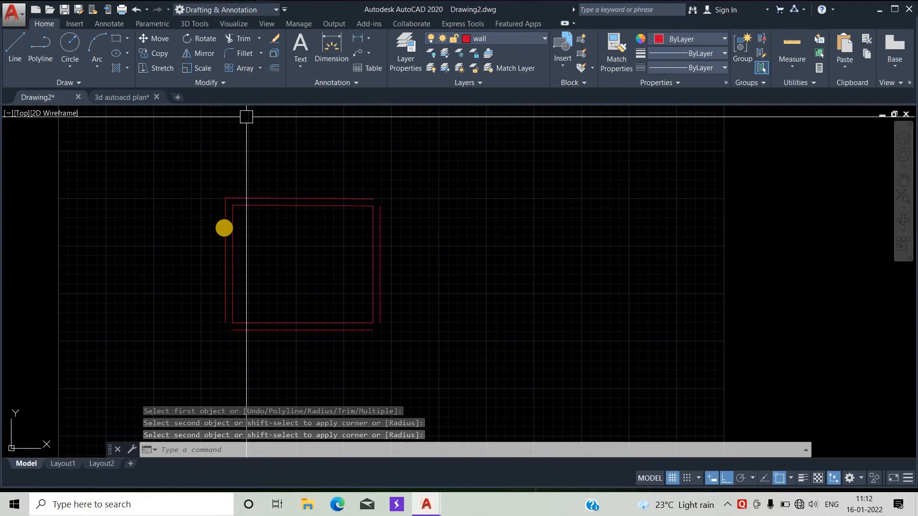
pyautogui.write('f')
pyautogui.press('Return')
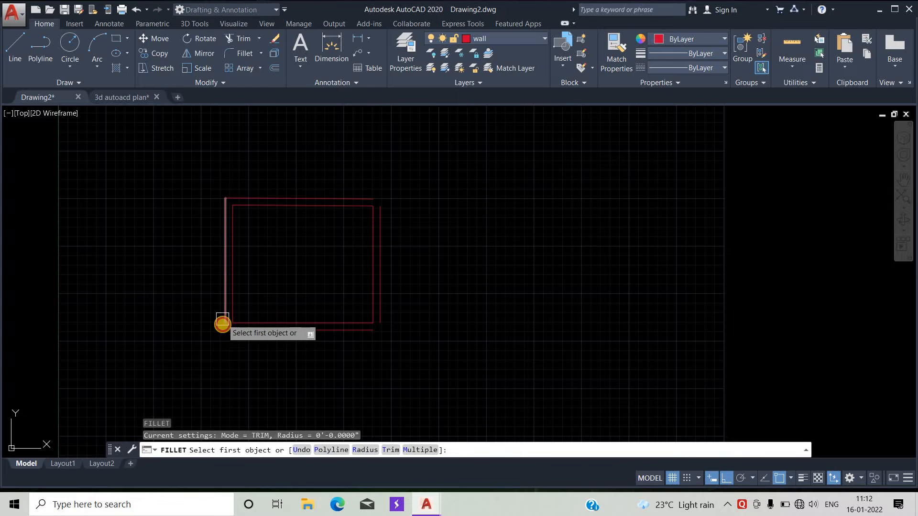
pyautogui.click(222, 324)
pyautogui.click(345, 332)
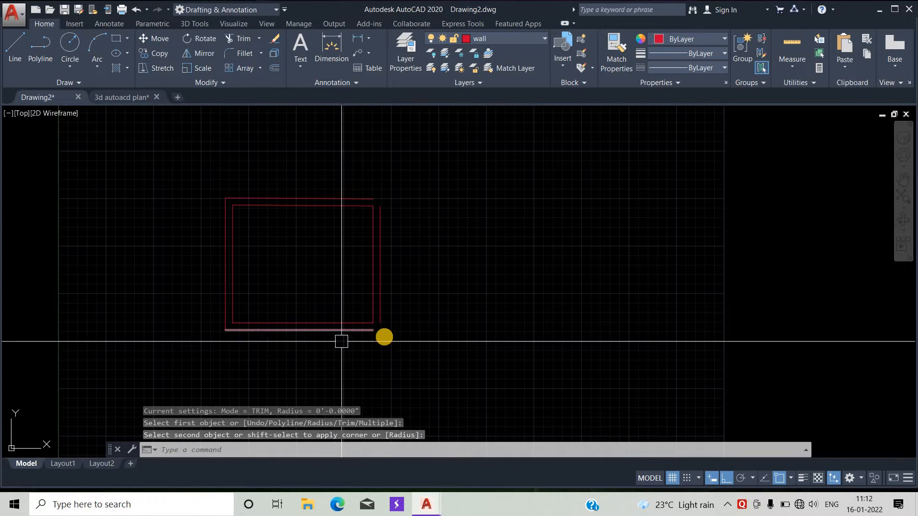
# Fillet the outer wall lines with zero radius to close the lower-right and upper-right corners.
pyautogui.press('Return')
pyautogui.click(349, 329)
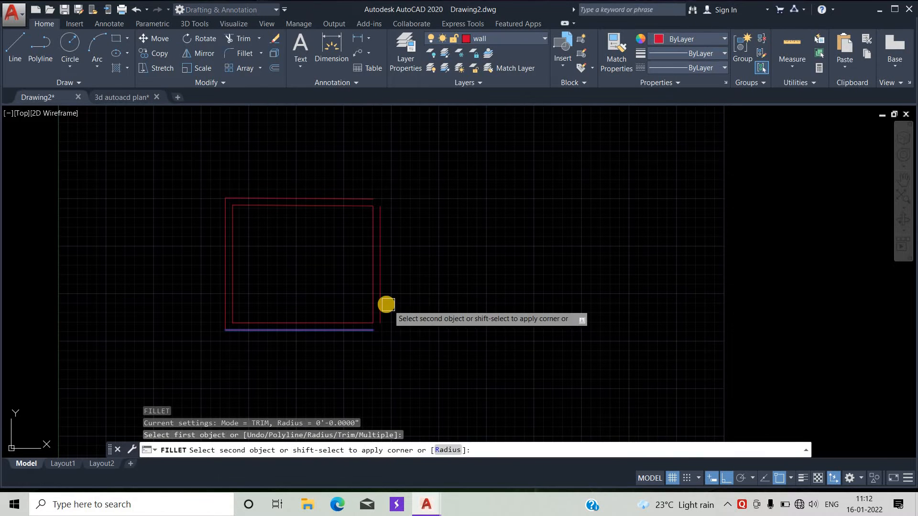
pyautogui.click(381, 303)
pyautogui.press('Return')
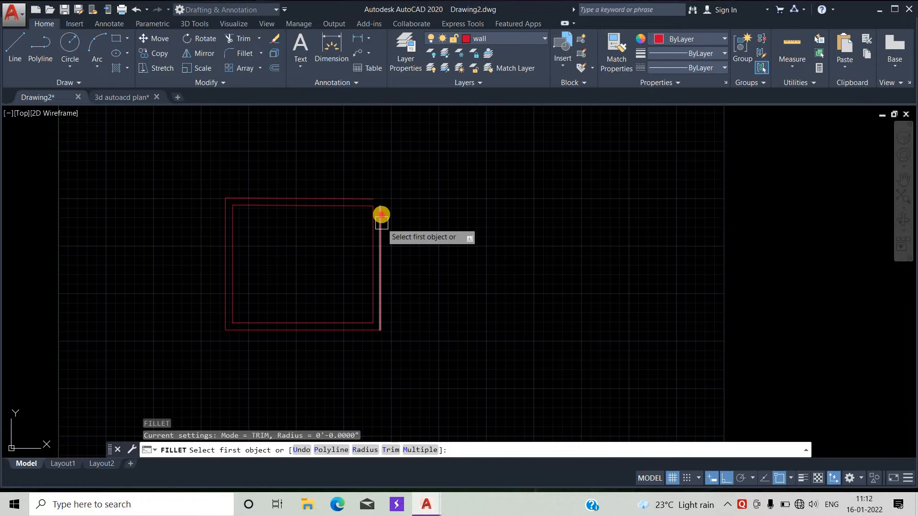
pyautogui.click(381, 215)
pyautogui.click(364, 195)
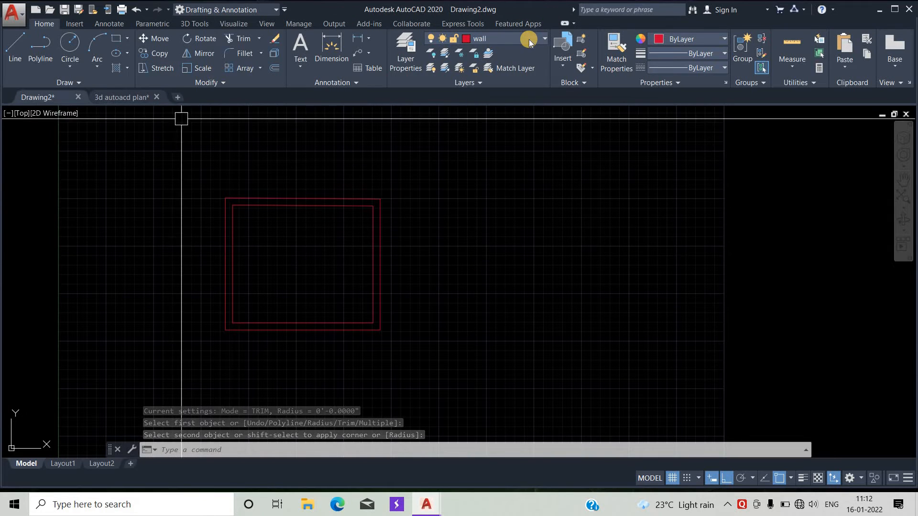
# Create a new layer named window in the layer properties.
pyautogui.click(405, 59)
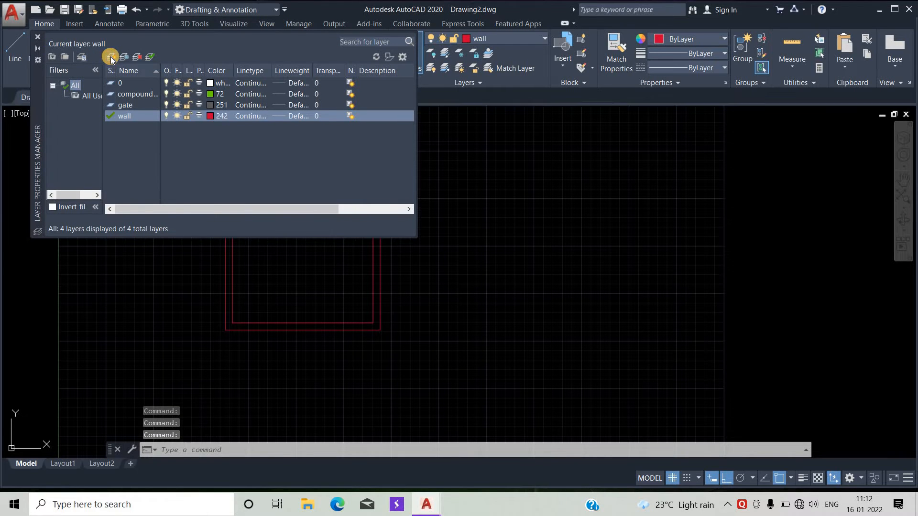
pyautogui.click(111, 58)
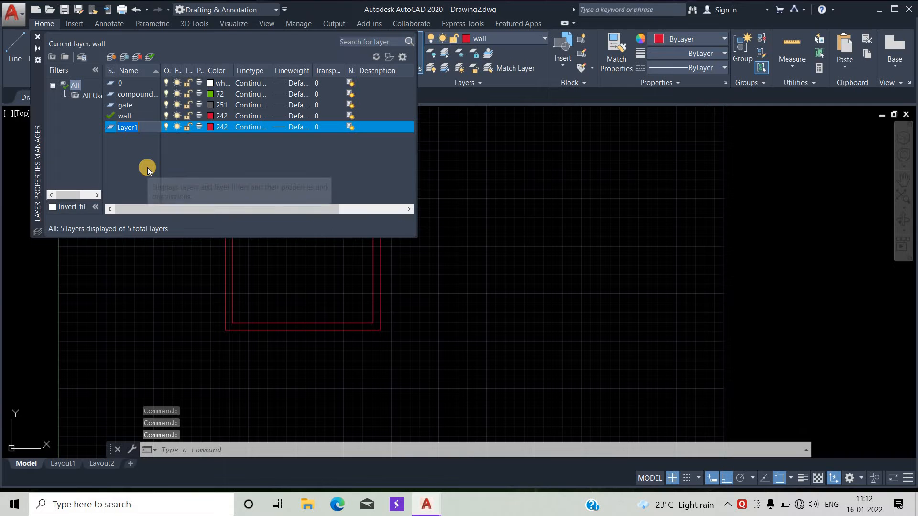
pyautogui.write('window')
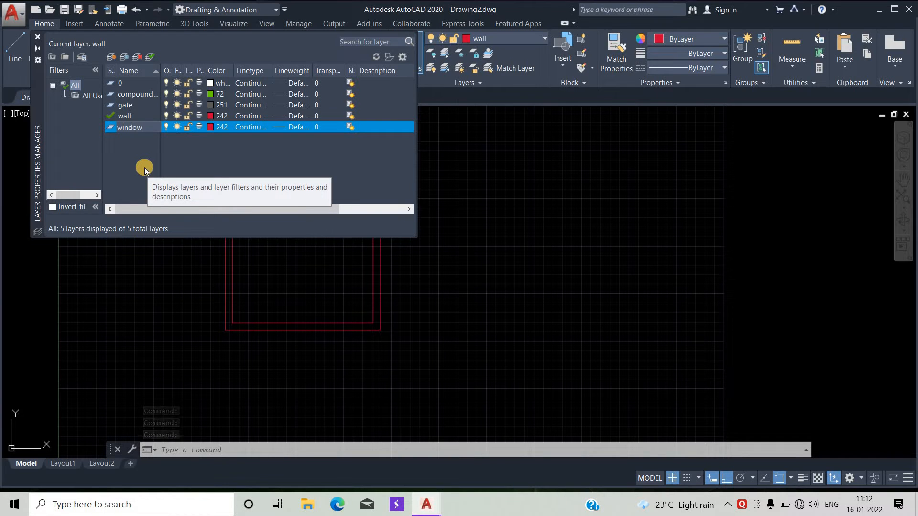
pyautogui.press('Return')
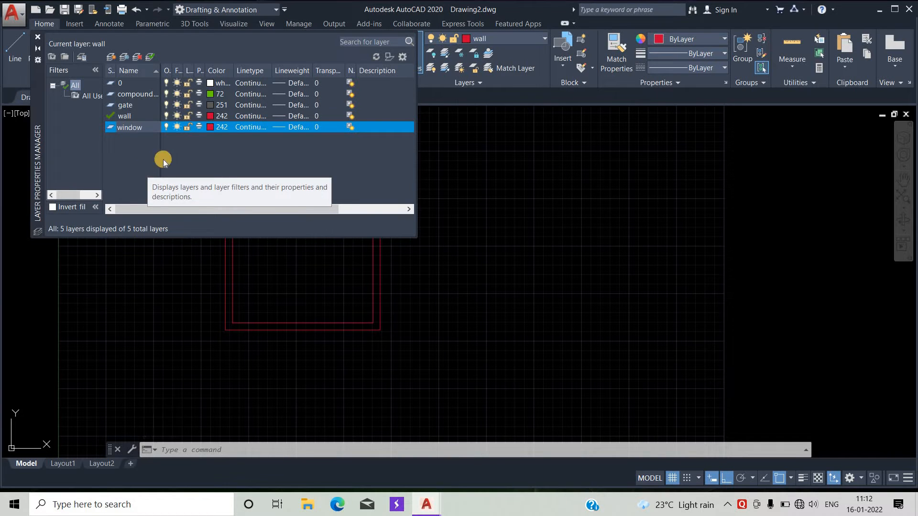
# Set the window layer's color to yellow index color 50 and close the layer properties.
pyautogui.click(208, 127)
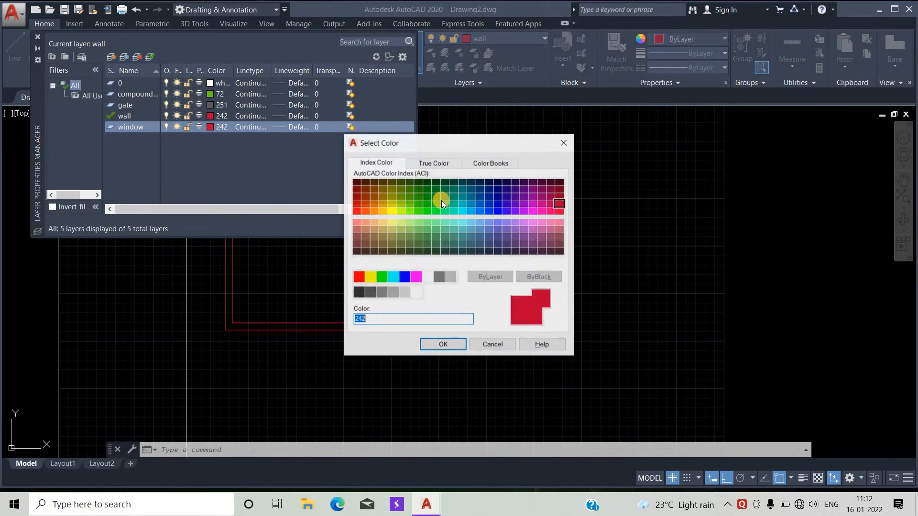
pyautogui.click(462, 210)
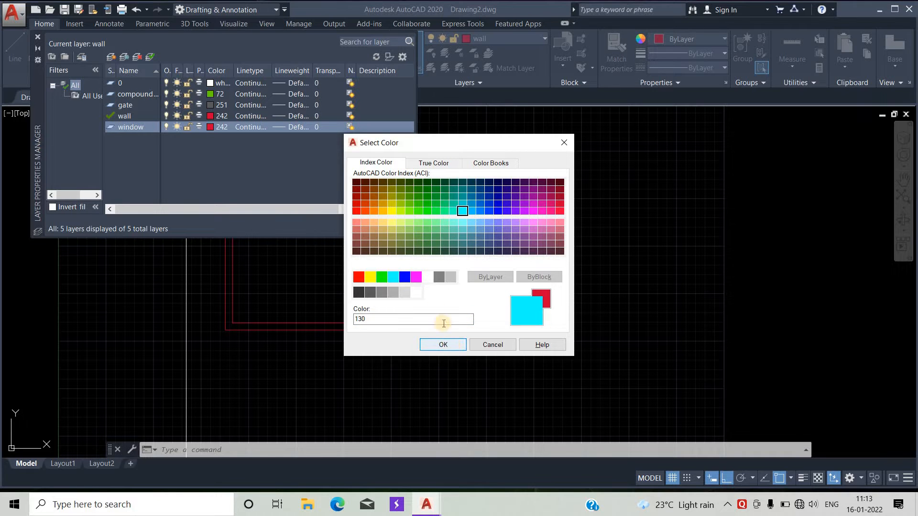
pyautogui.click(390, 211)
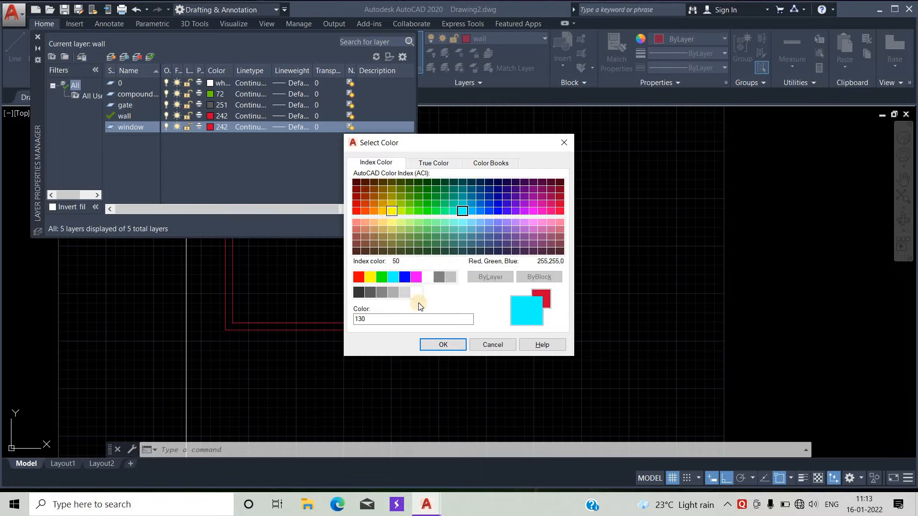
pyautogui.click(441, 346)
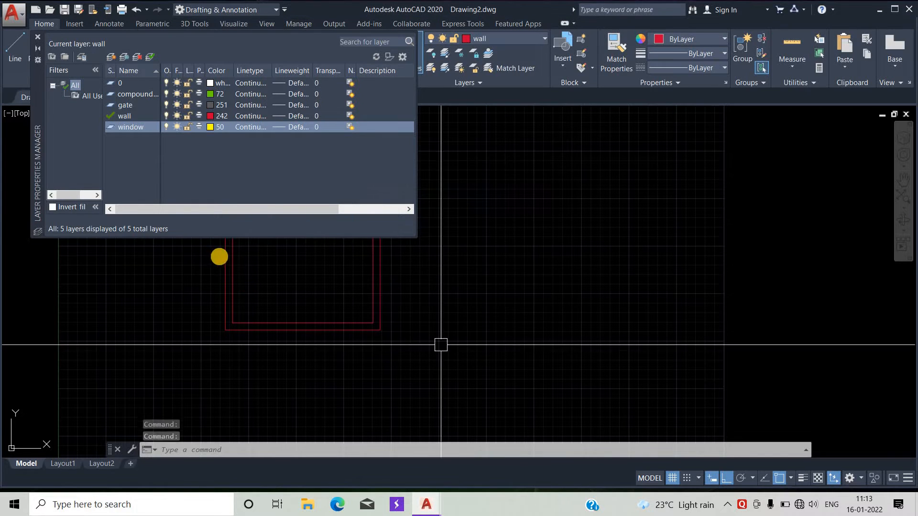
pyautogui.click(37, 37)
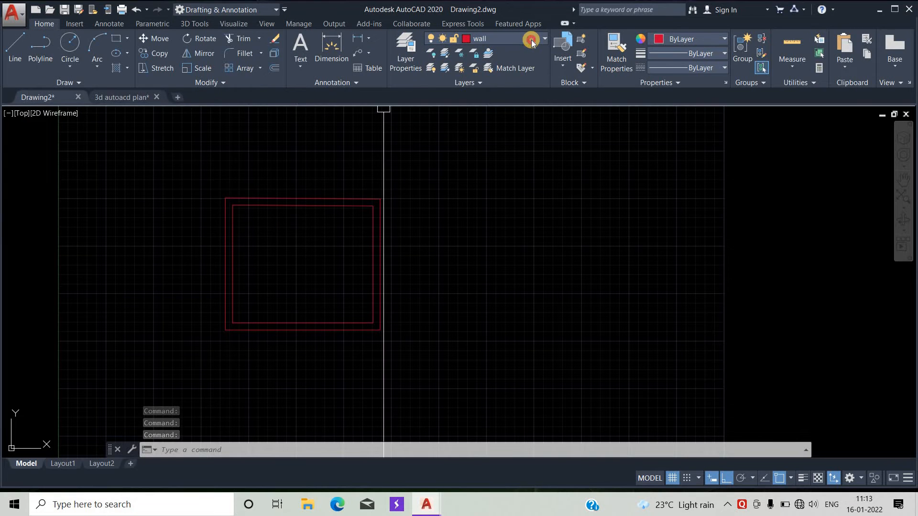
# Lock the wall layer and make window the current layer.
pyautogui.click(531, 39)
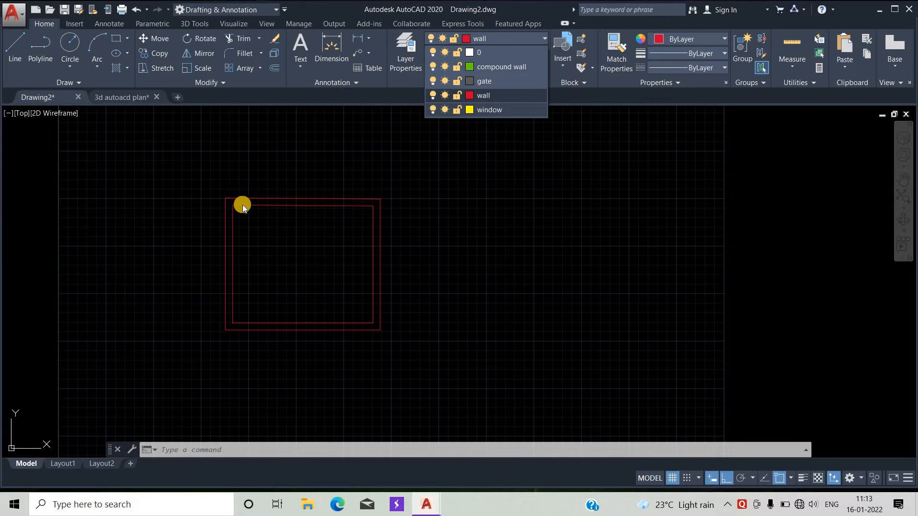
pyautogui.click(455, 96)
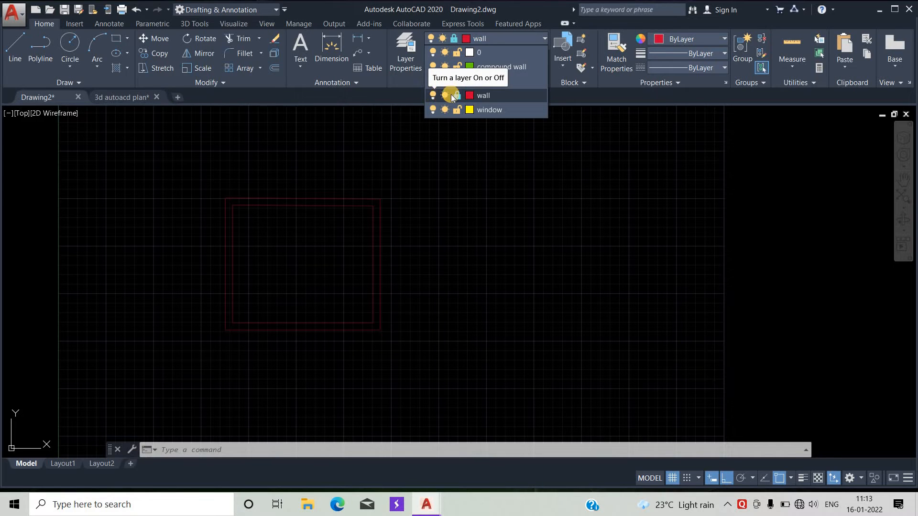
pyautogui.click(482, 109)
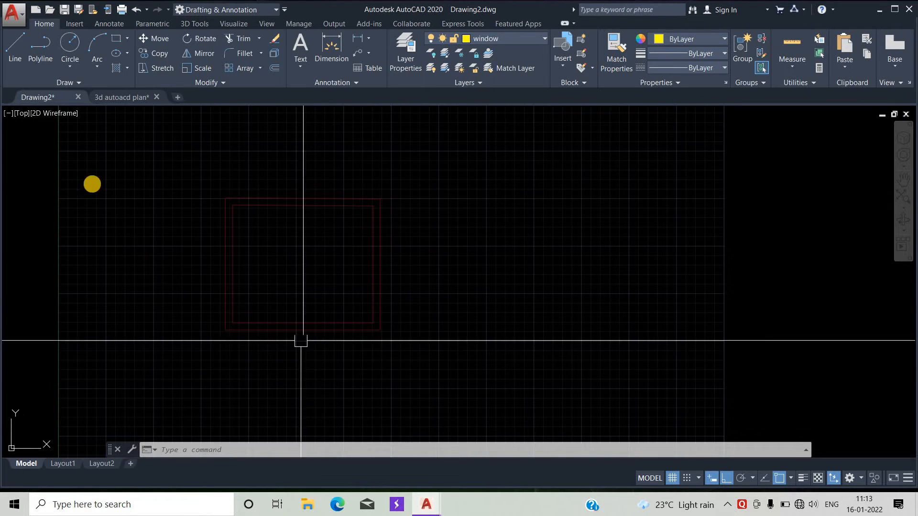
# Start the window outline with a 2' horizontal line running right from the midpoint of the lower inner wall line.
pyautogui.click(22, 36)
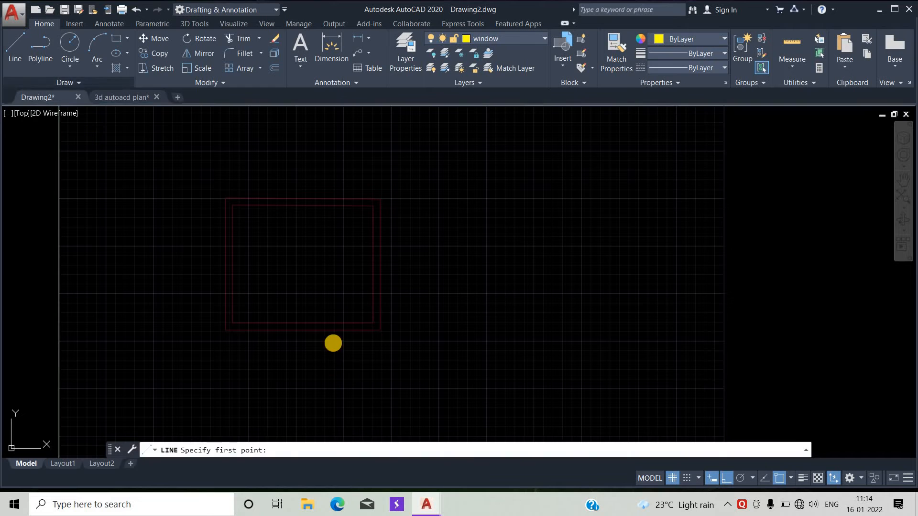
pyautogui.scroll(4, 309, 331)
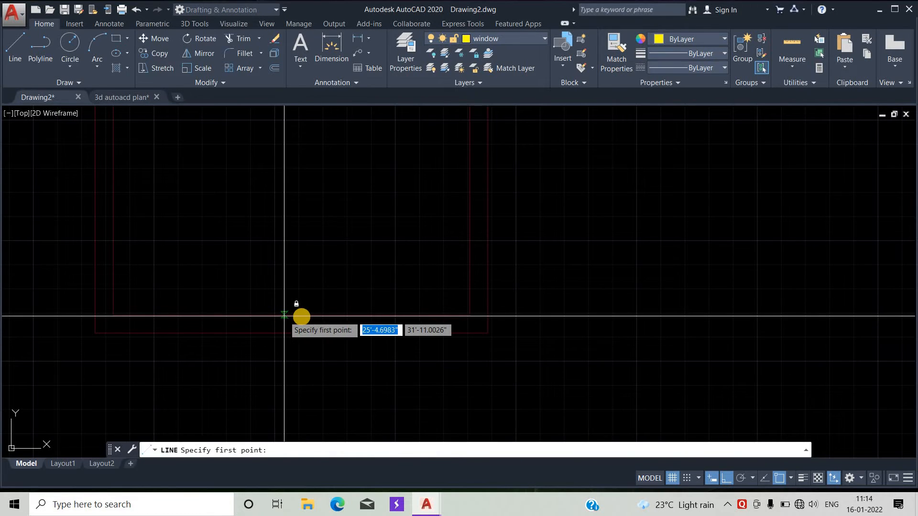
pyautogui.click(292, 314)
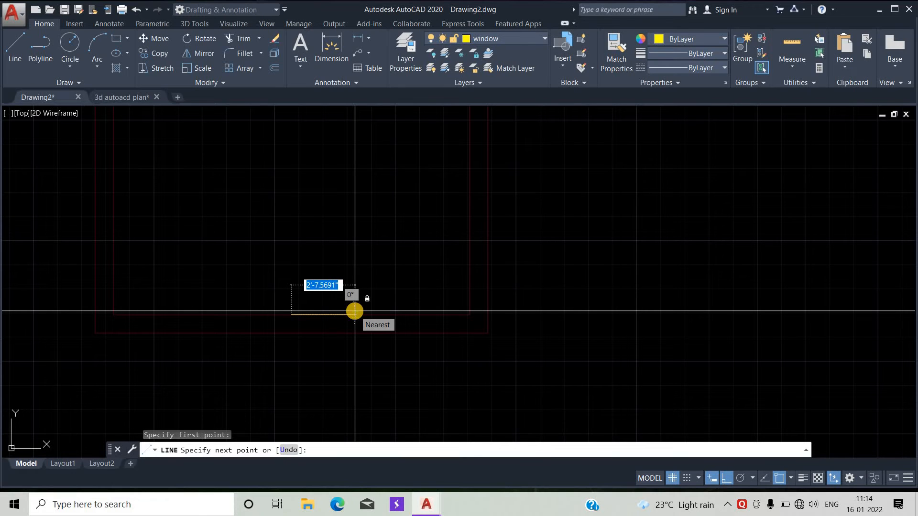
pyautogui.write('2')
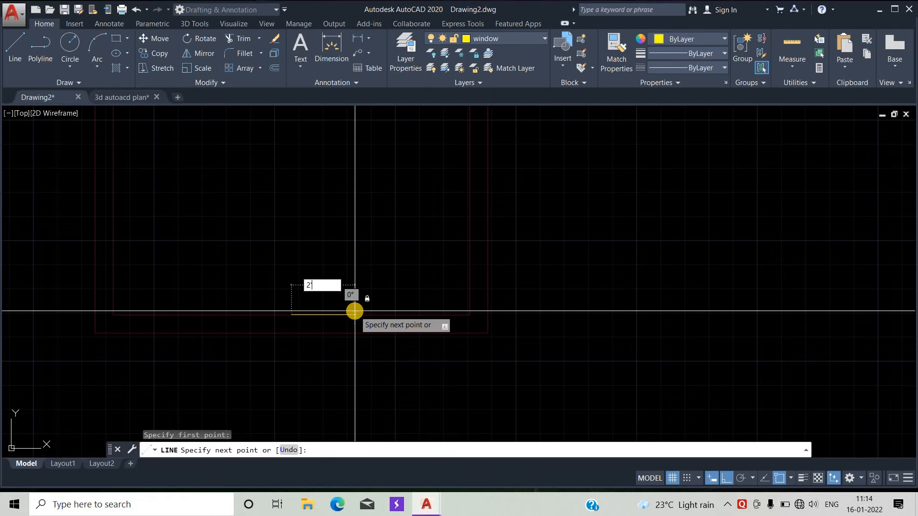
pyautogui.write("'")
pyautogui.press('Return')
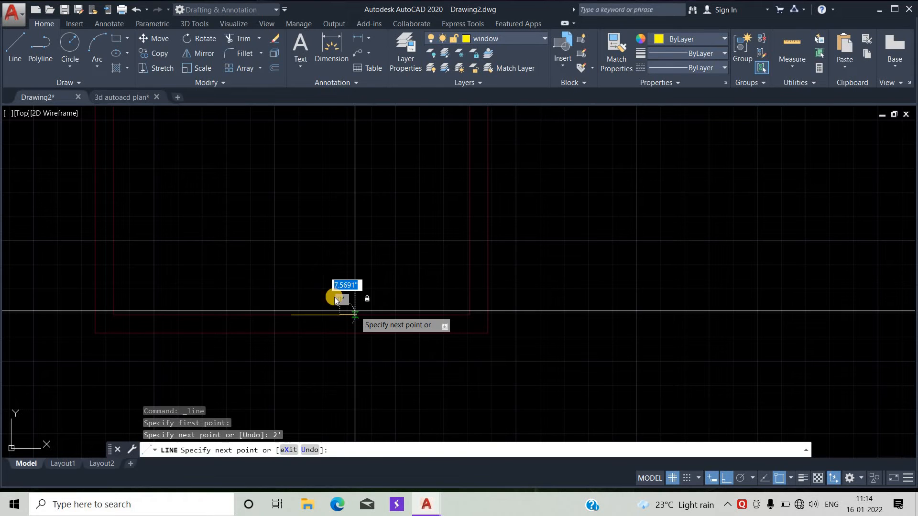
# Complete the window rectangle down to the outer wall line, 4' to the left, up to the inner line and back to the start point.
pyautogui.click(333, 335)
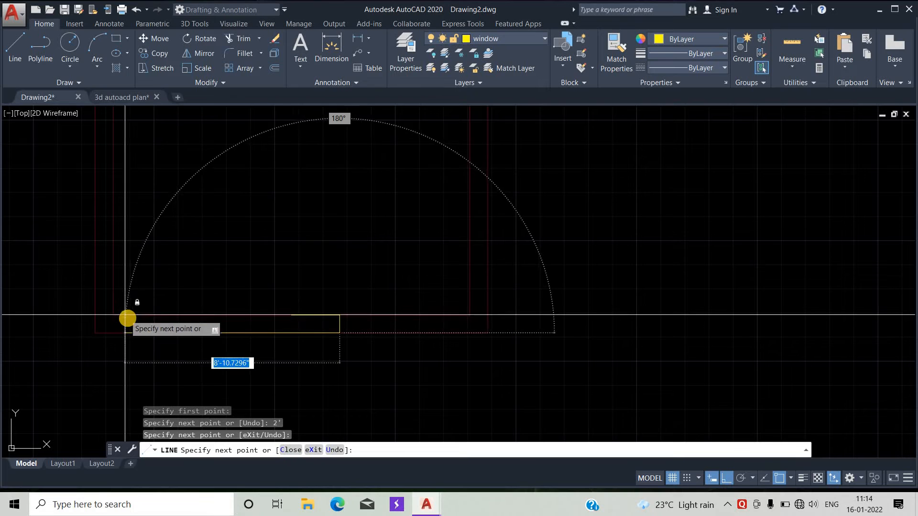
pyautogui.write("2'")
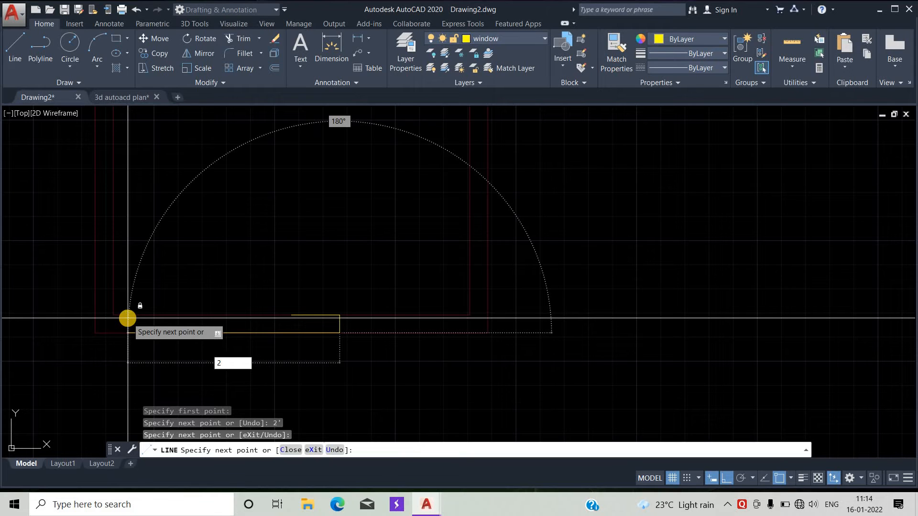
pyautogui.press('Return')
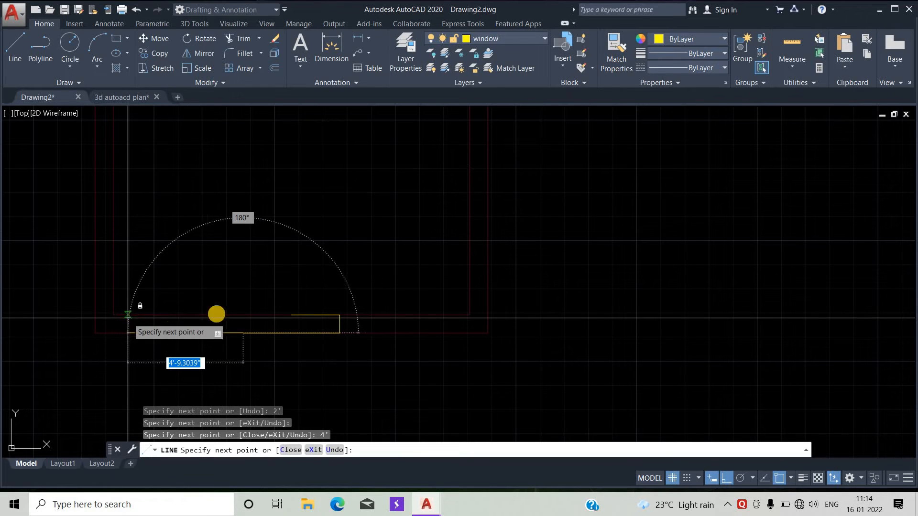
pyautogui.click(242, 315)
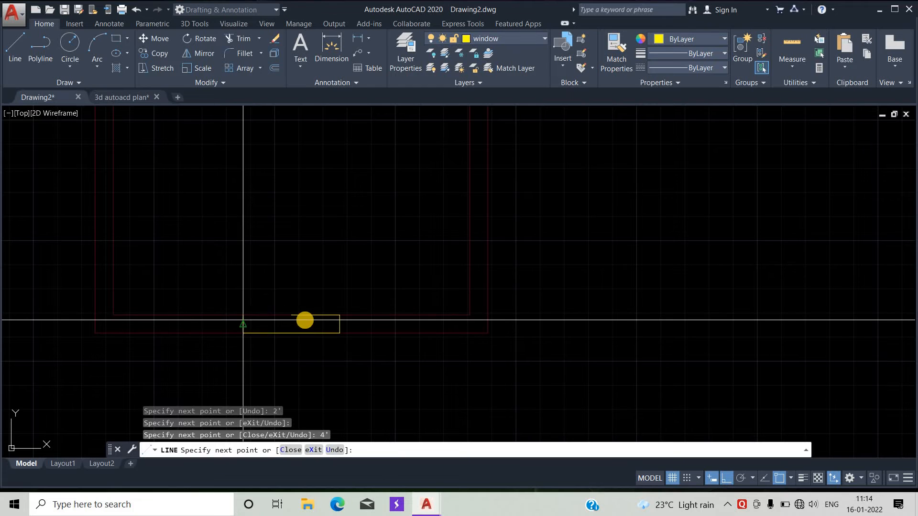
pyautogui.click(287, 317)
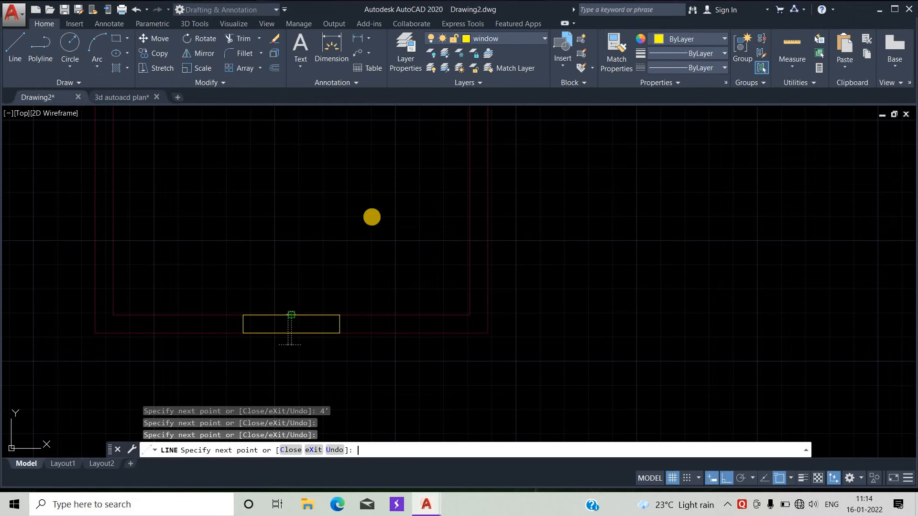
pyautogui.press('Return')
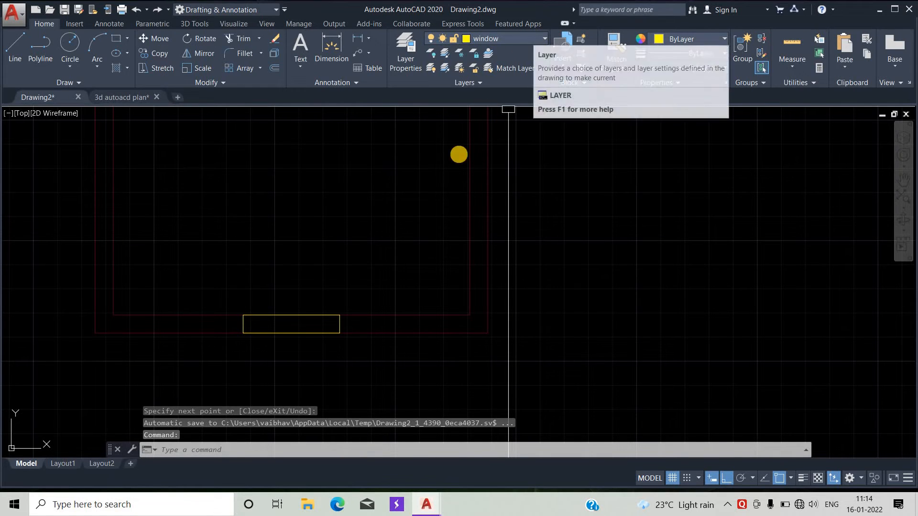
# Try to move six outer and inner wall lines on the locked wall layer to the window layer.
pyautogui.scroll(-4, 309, 301)
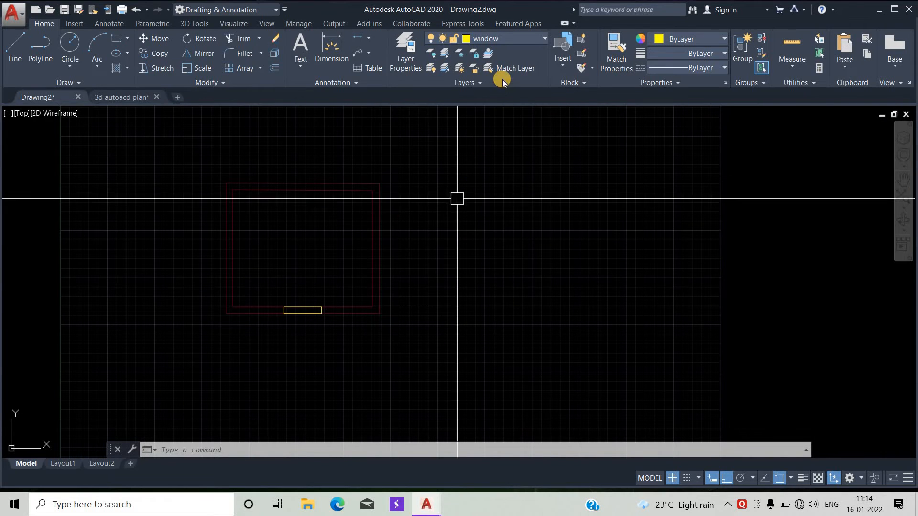
pyautogui.click(230, 256)
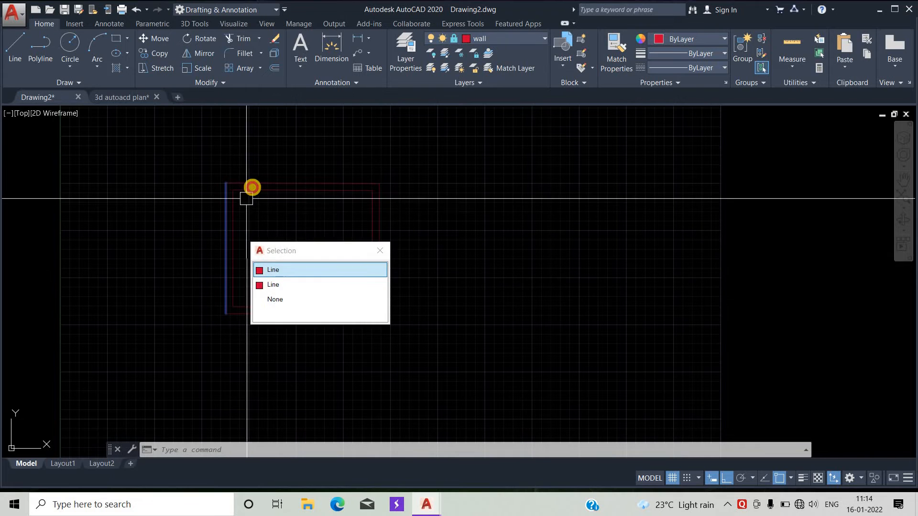
pyautogui.moveTo(347, 299); pyautogui.dragTo(366, 207)
pyautogui.click(351, 226)
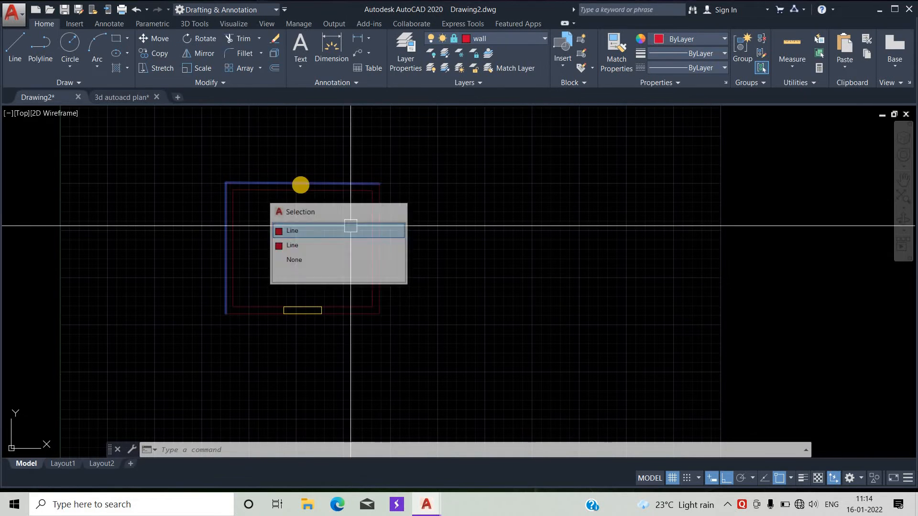
pyautogui.click(380, 230)
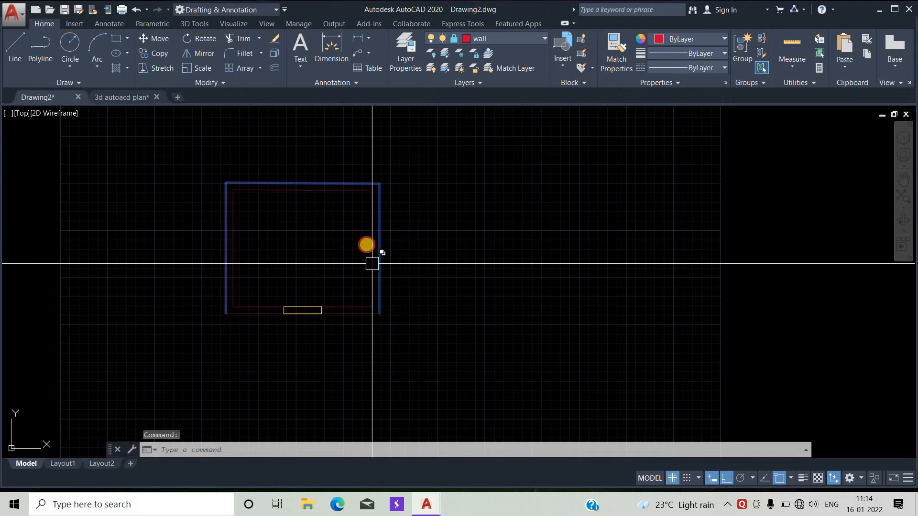
pyautogui.click(372, 263)
pyautogui.click(348, 218)
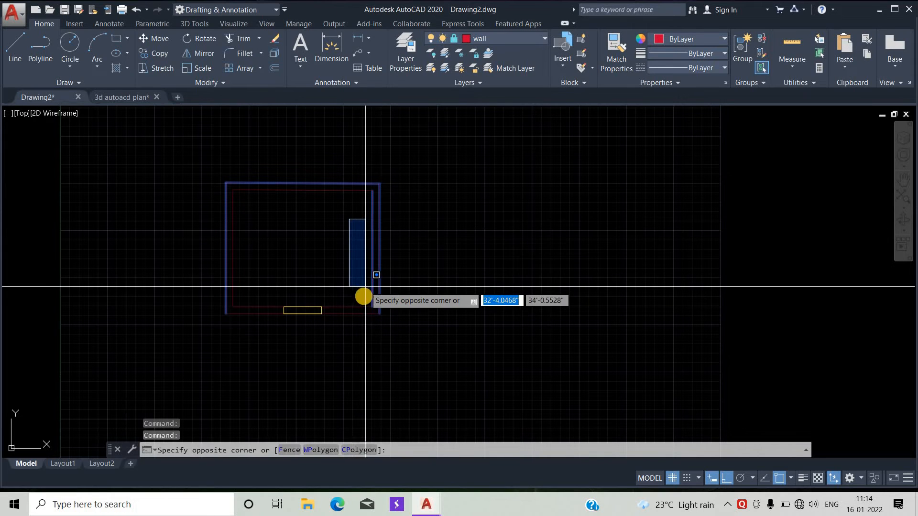
pyautogui.click(353, 362)
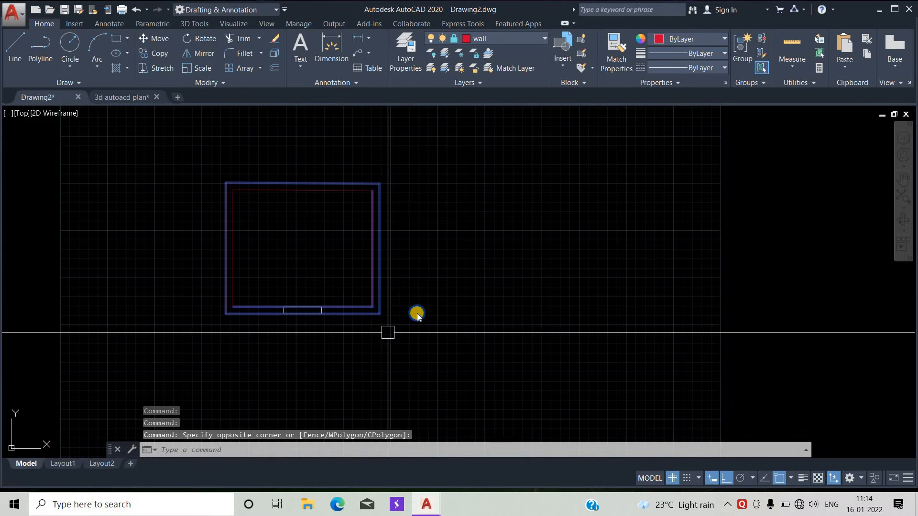
pyautogui.rightClick(389, 332)
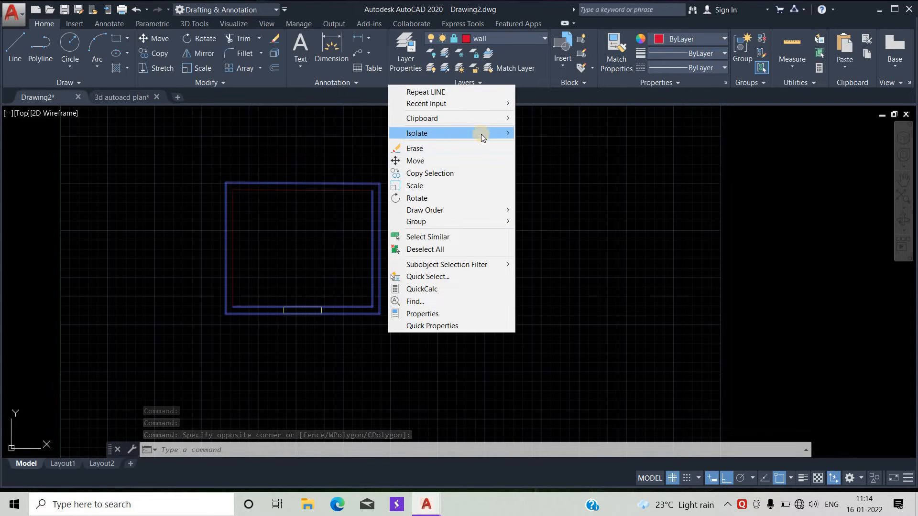
pyautogui.click(540, 256)
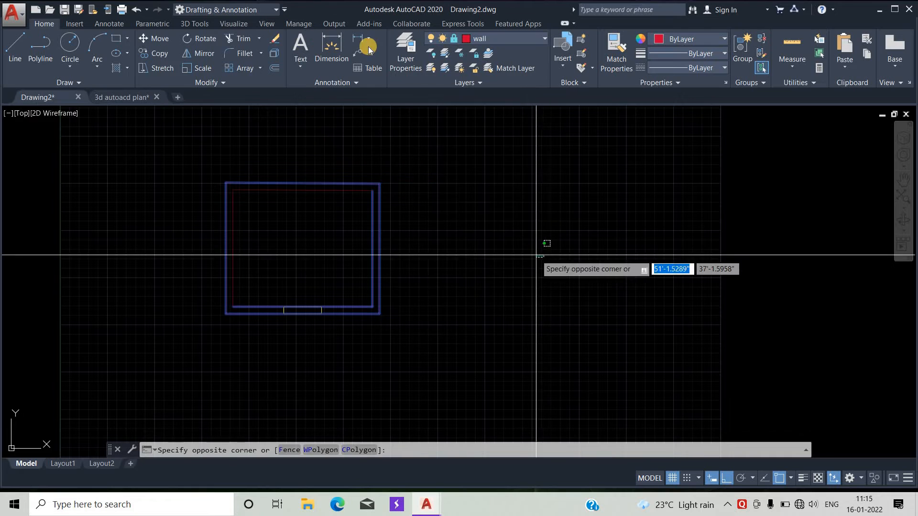
pyautogui.click(465, 145)
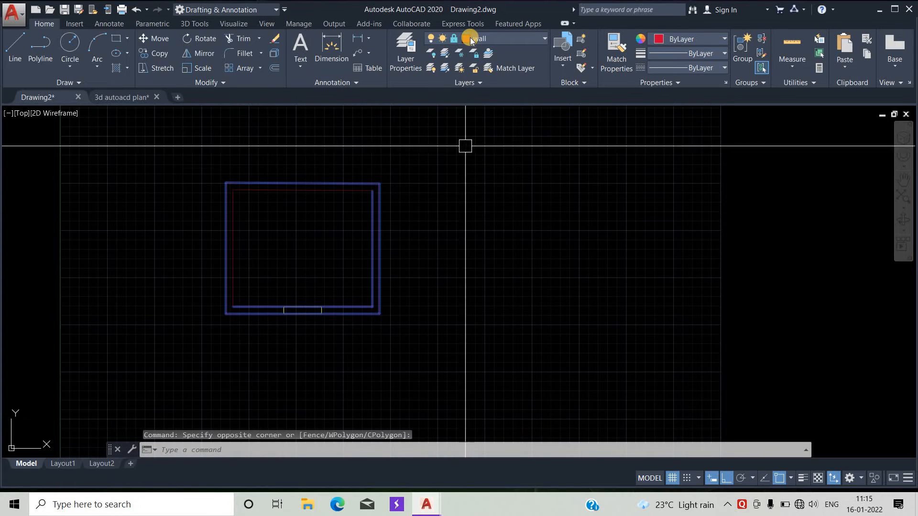
pyautogui.click(497, 38)
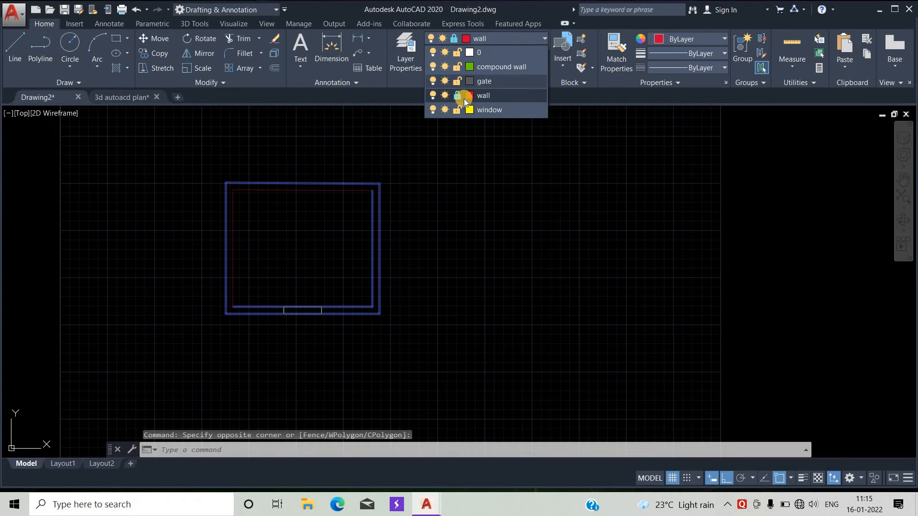
pyautogui.click(495, 109)
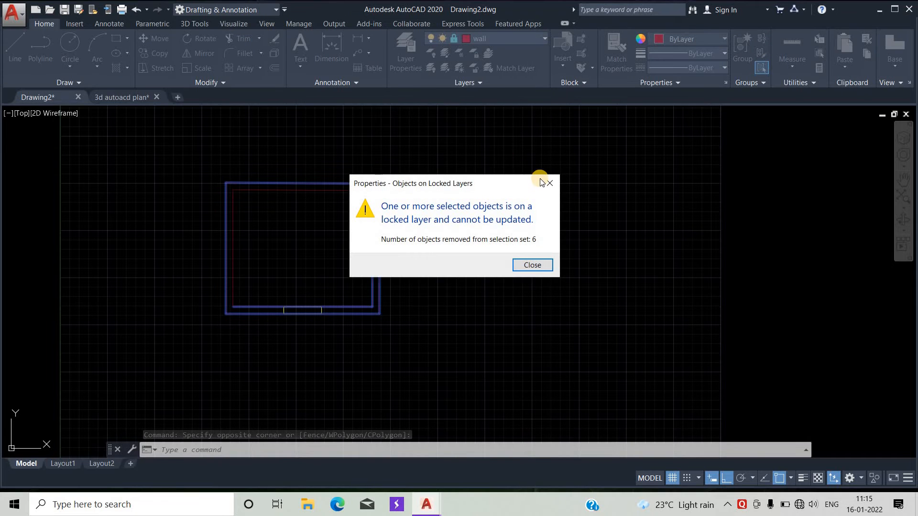
pyautogui.click(549, 183)
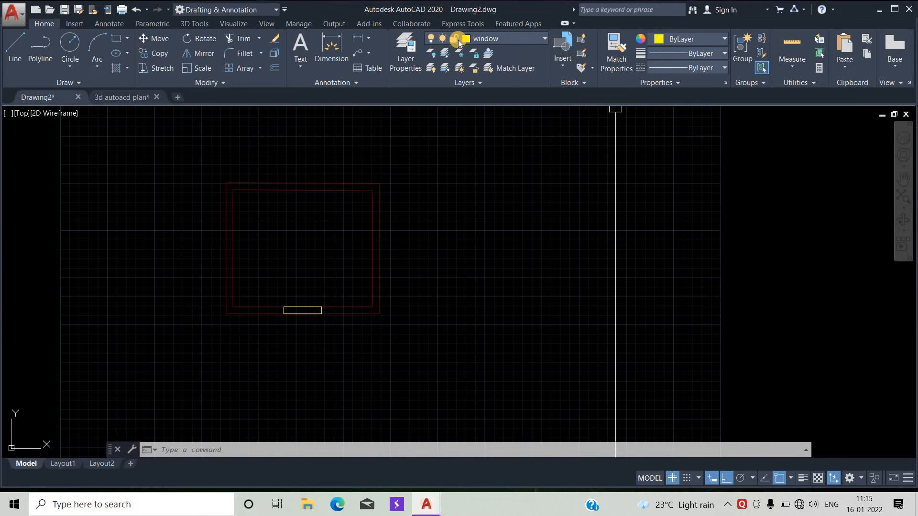
# Lock layer 0 in the layer list.
pyautogui.click(541, 39)
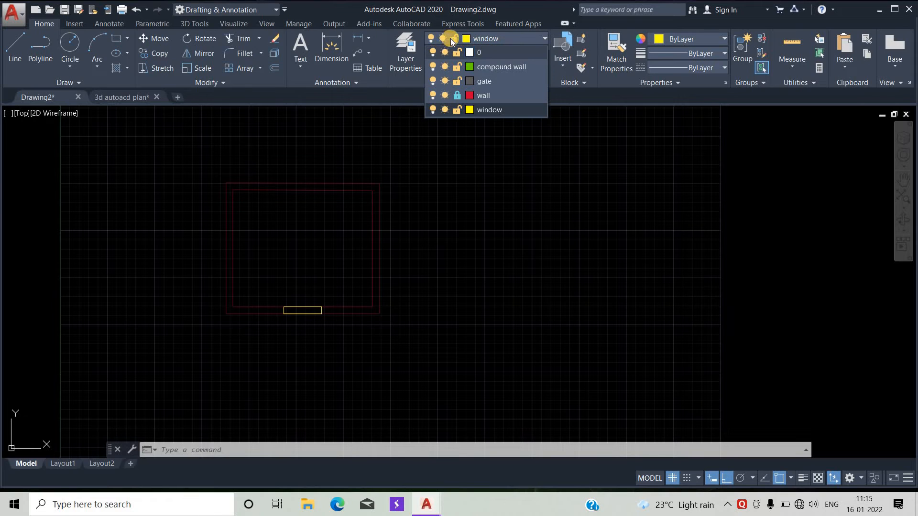
pyautogui.click(450, 38)
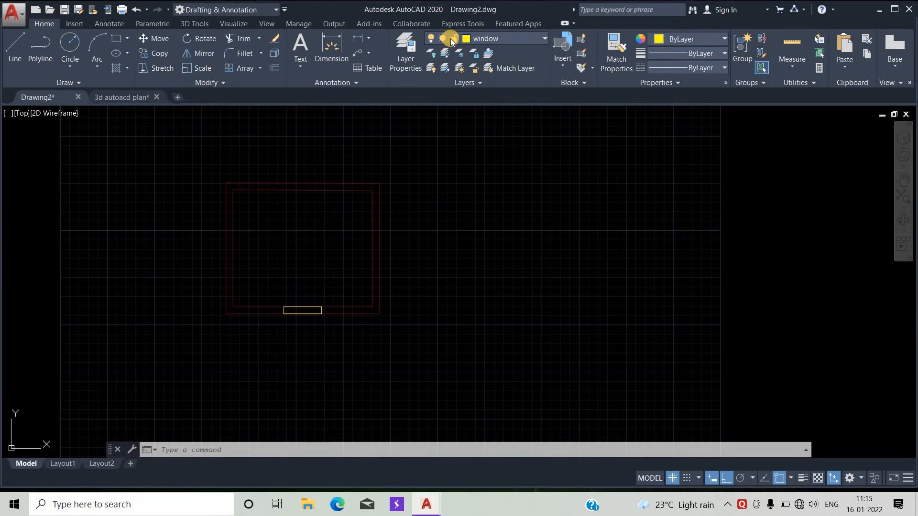
pyautogui.click(462, 39)
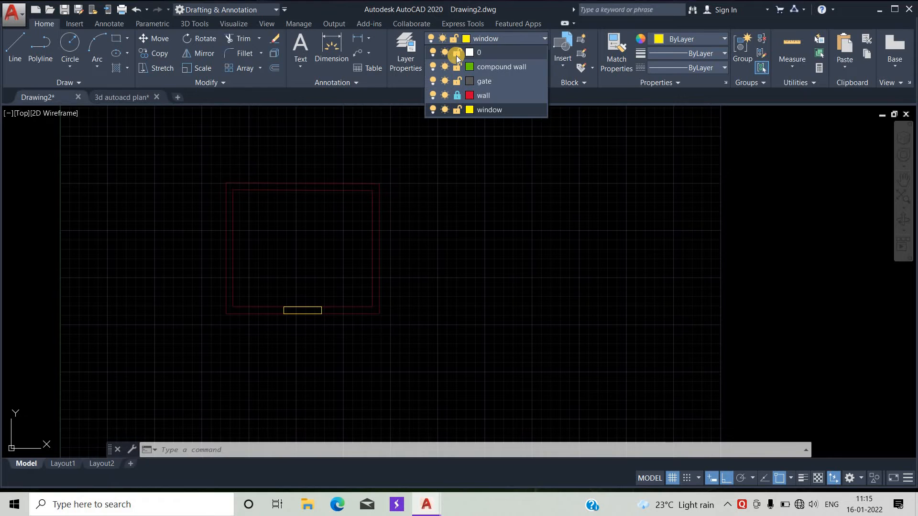
pyautogui.click(456, 56)
# Switch layer 0 off and back on, and turn off the current window layer.
pyautogui.click(432, 52)
pyautogui.click(432, 52)
pyautogui.click(431, 108)
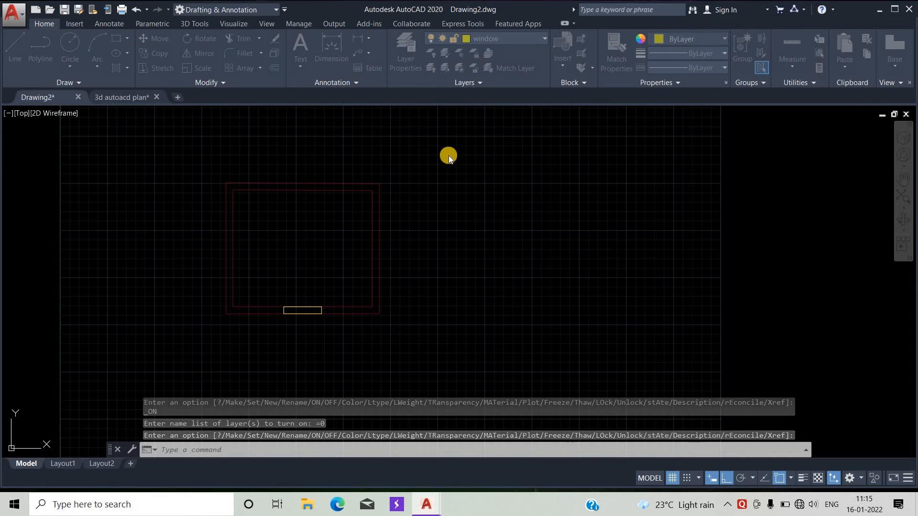
pyautogui.click(445, 242)
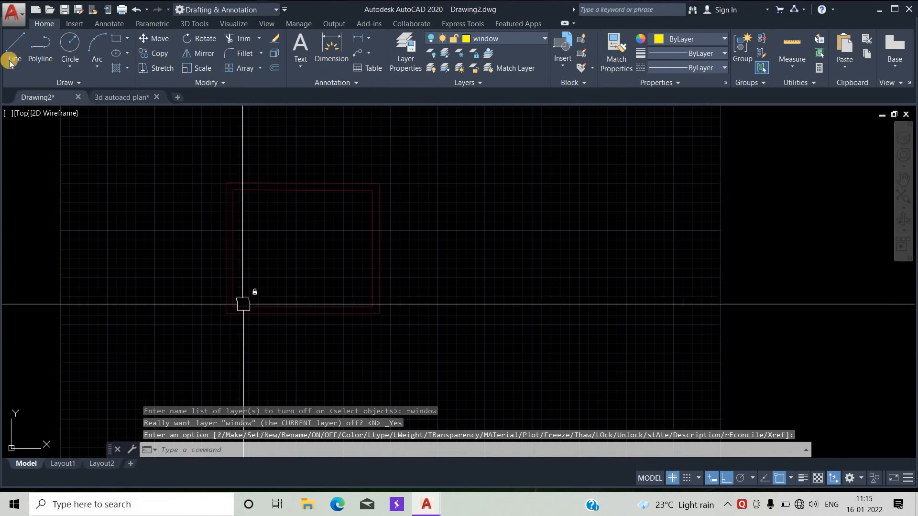
# Switch the drawing view to SW Isometric.
pyautogui.click(21, 114)
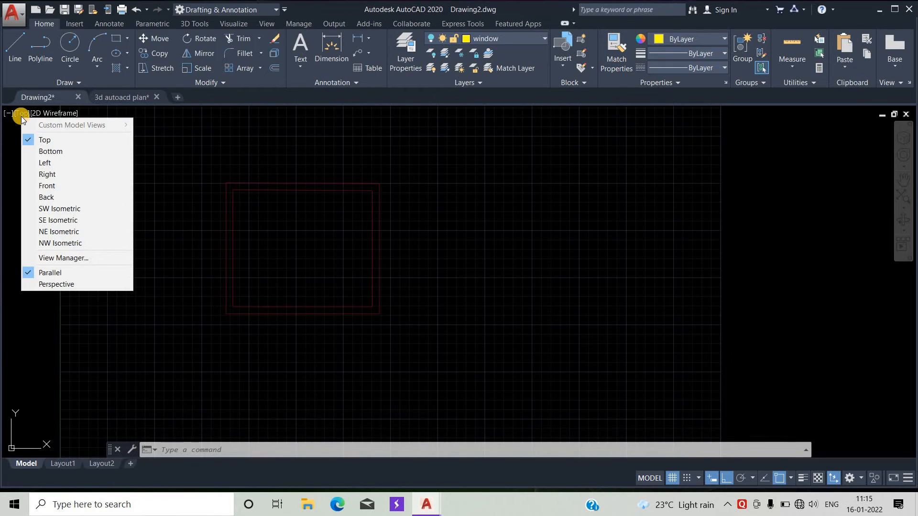
pyautogui.click(73, 211)
pyautogui.scroll(-4, 370, 290)
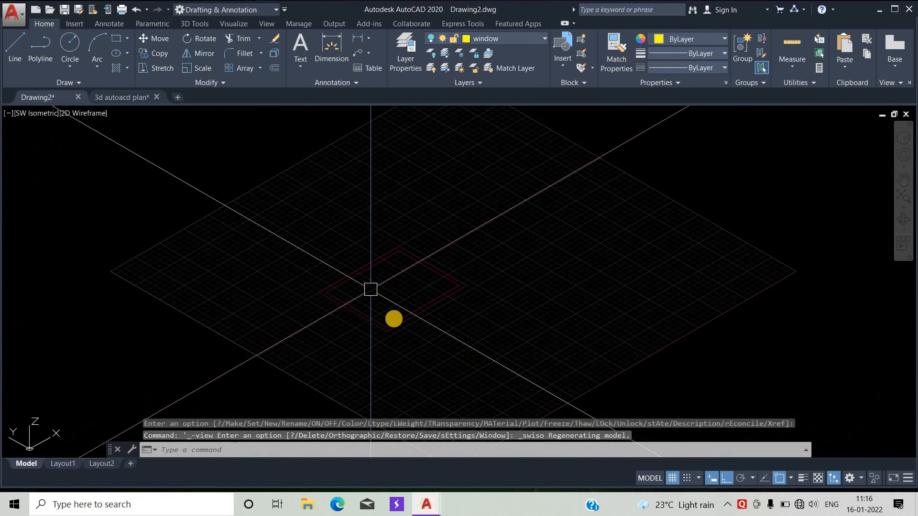
# Make wall the current layer, unlocking it and locking the window layer.
pyautogui.click(521, 37)
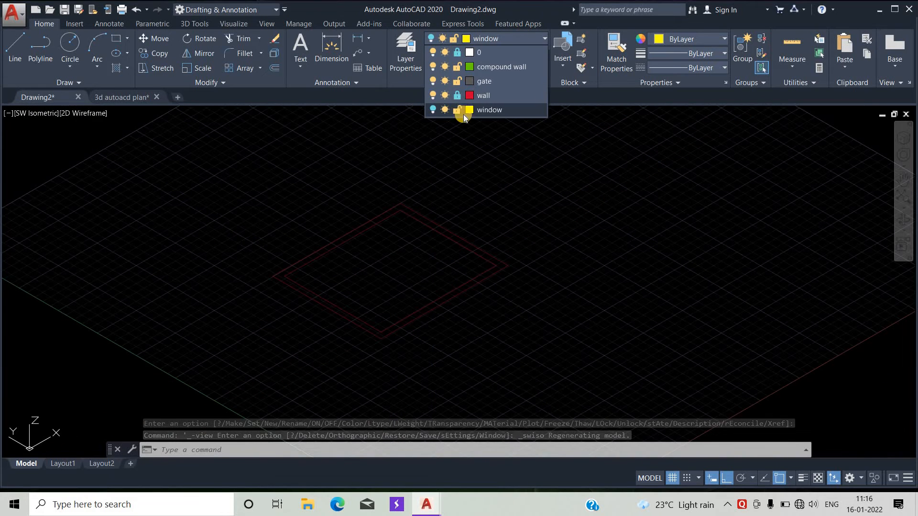
pyautogui.click(438, 98)
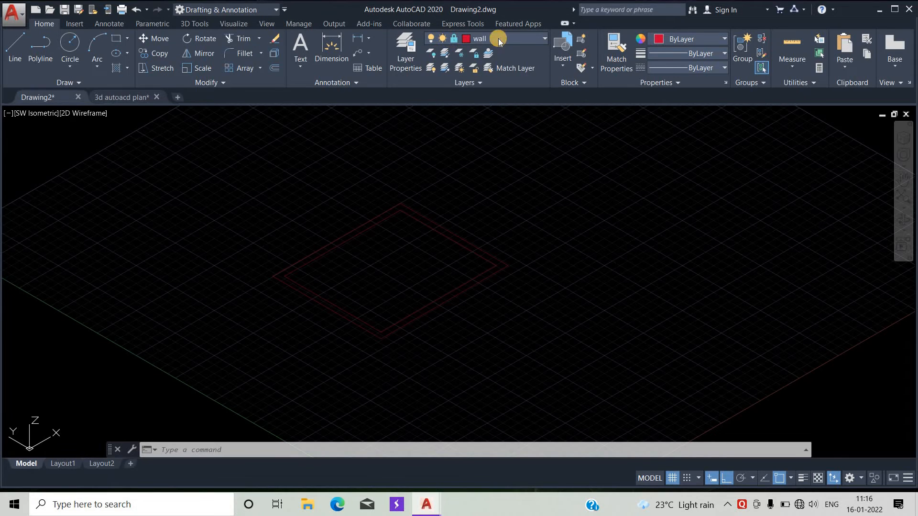
pyautogui.click(498, 38)
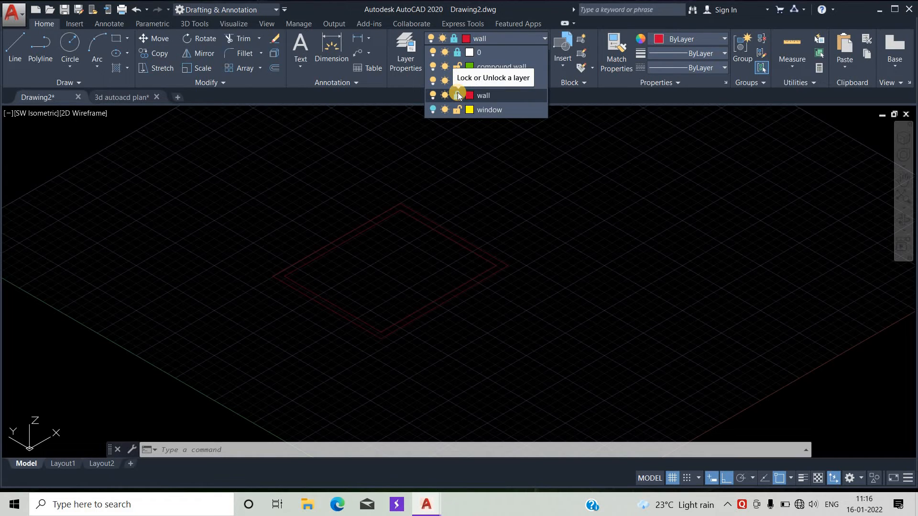
pyautogui.click(457, 94)
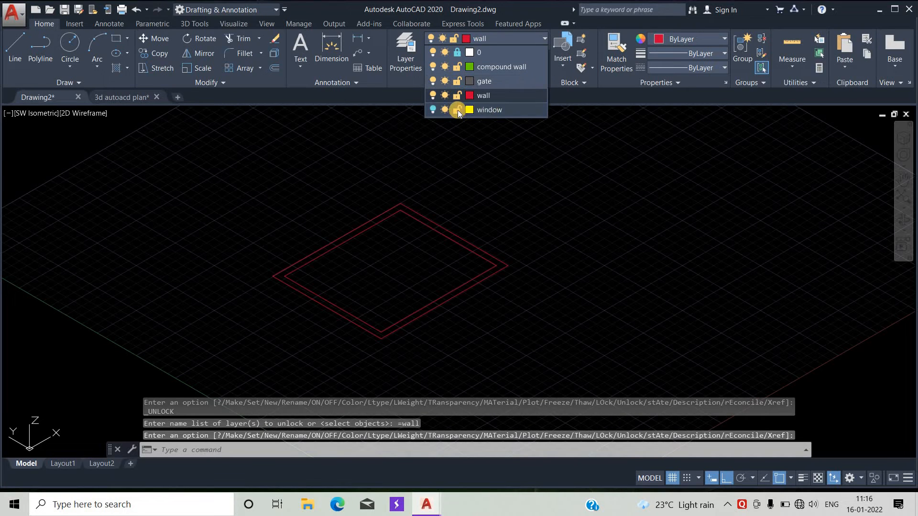
pyautogui.click(458, 110)
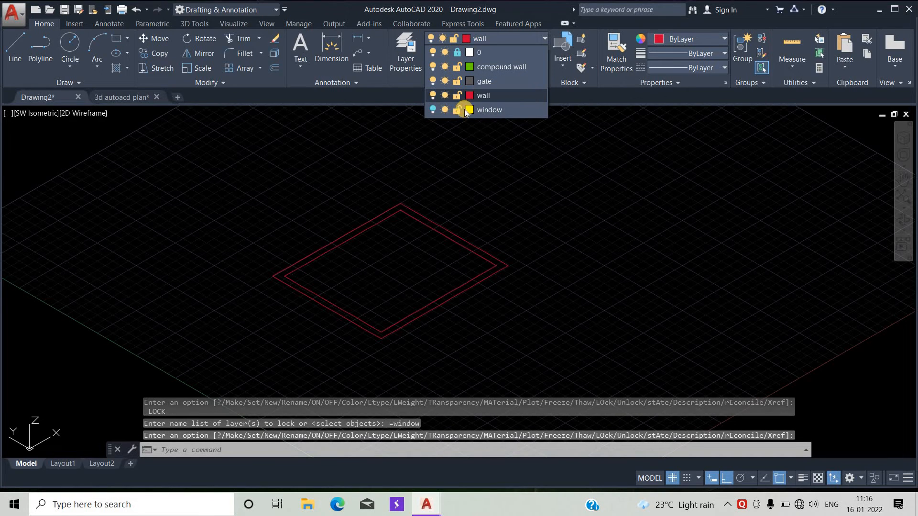
# Presspull the area between the inner and outer wall outlines to a height of 10'.
pyautogui.click(487, 98)
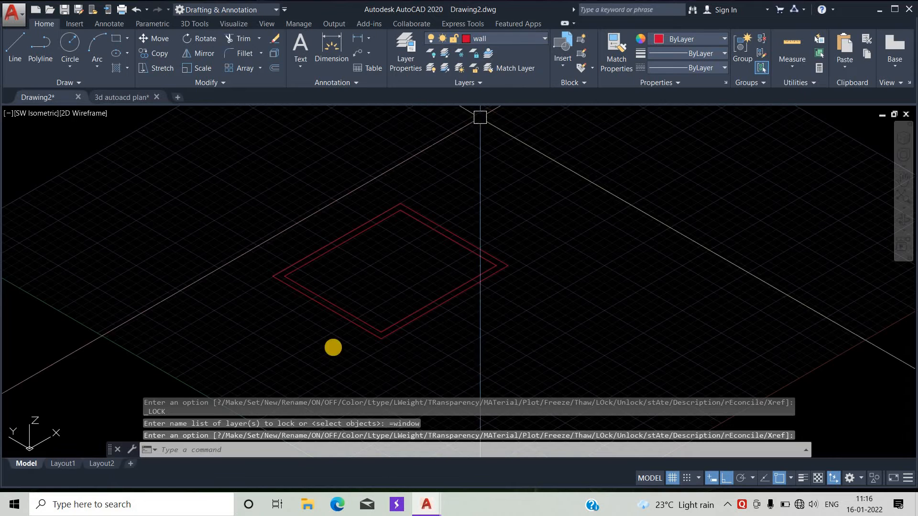
pyautogui.click(192, 24)
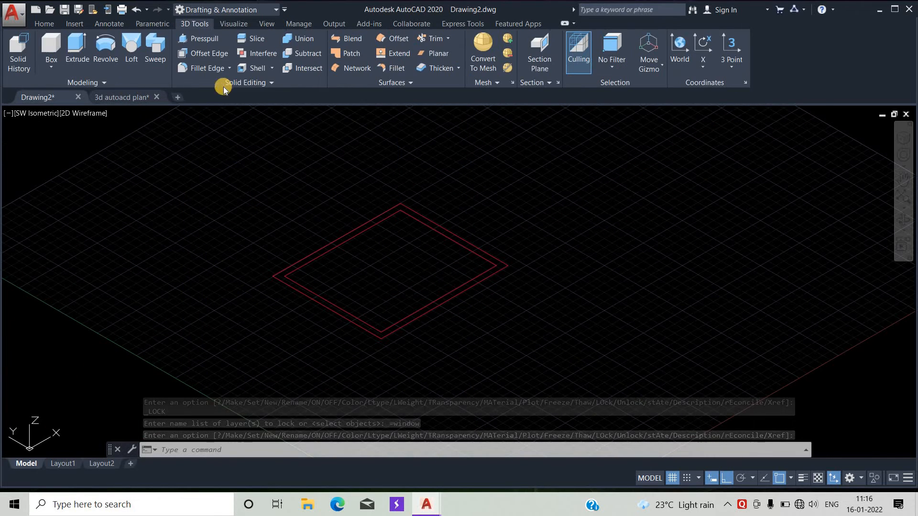
pyautogui.click(201, 38)
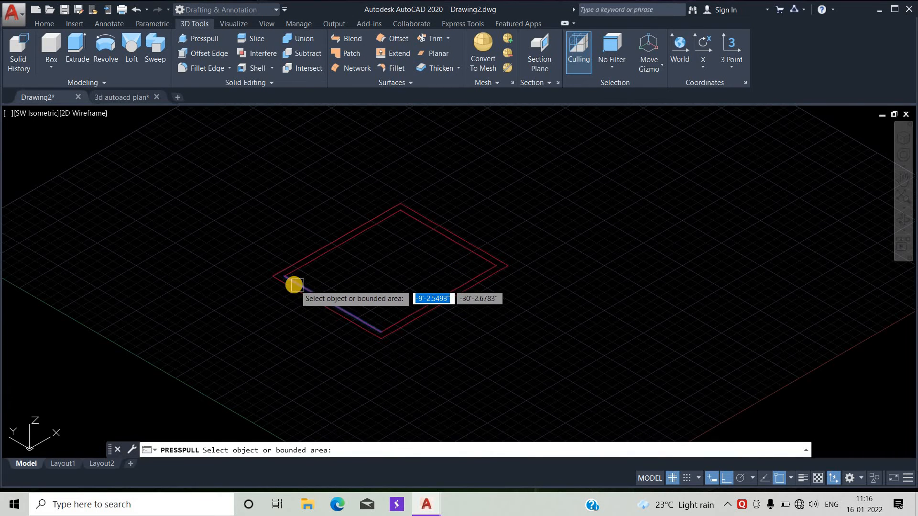
pyautogui.scroll(5, 294, 284)
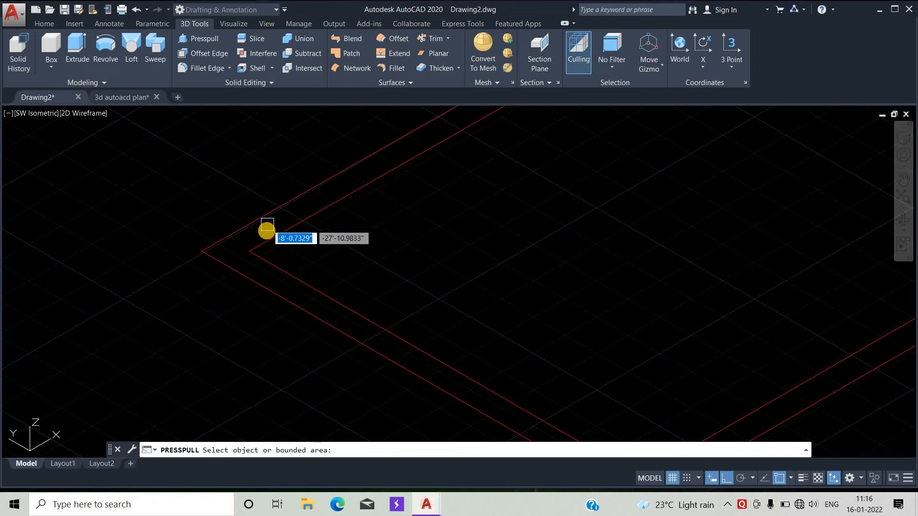
pyautogui.scroll(-5, 266, 231)
pyautogui.scroll(6, 257, 240)
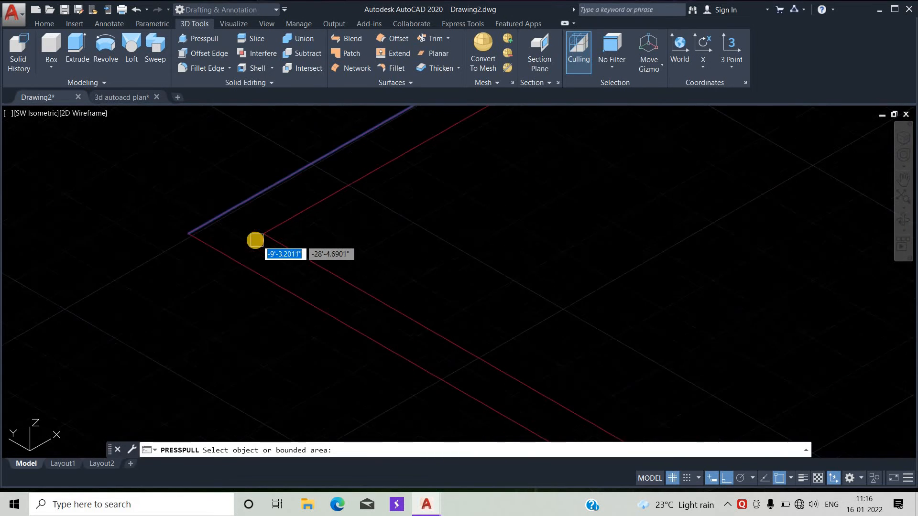
pyautogui.scroll(-4, 204, 214)
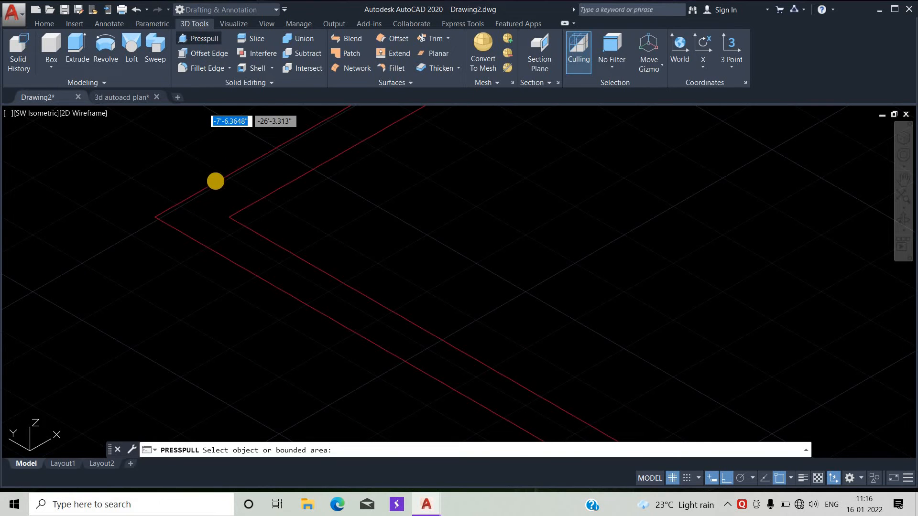
pyautogui.scroll(-5, 215, 204)
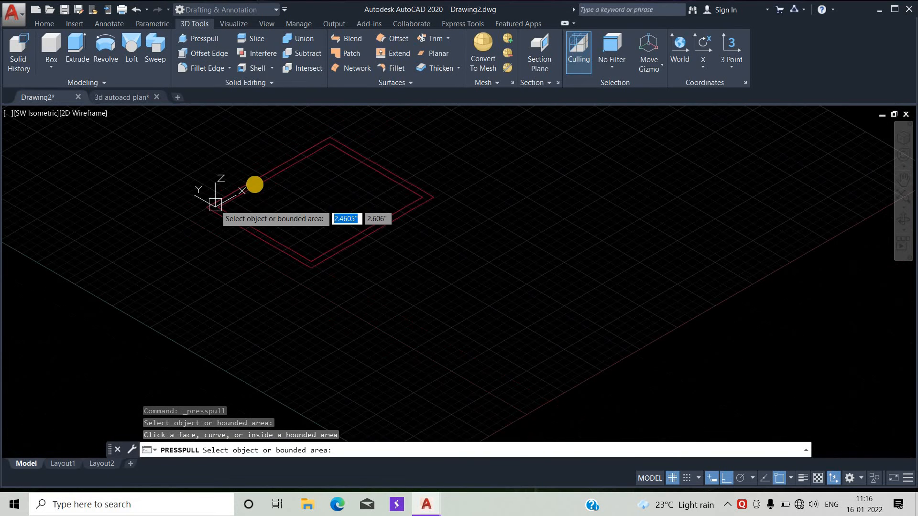
pyautogui.scroll(5, 253, 184)
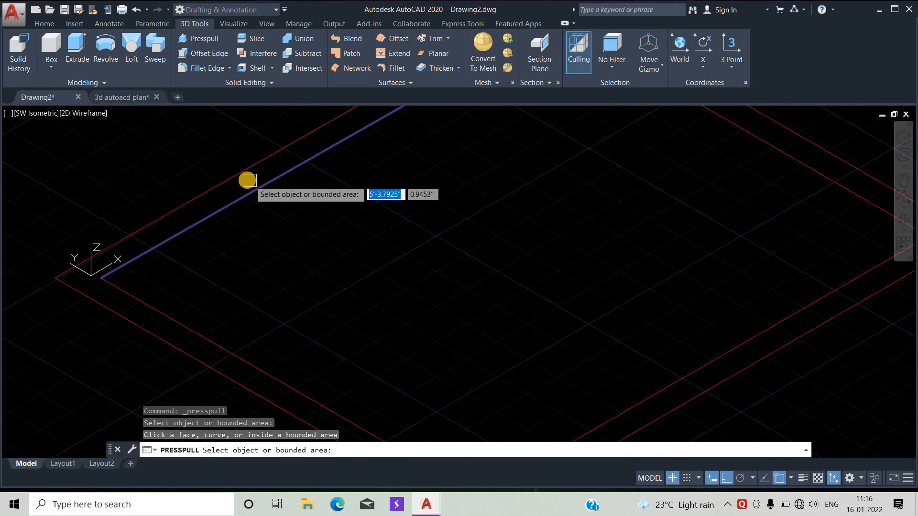
pyautogui.click(247, 180)
pyautogui.scroll(-5, 247, 180)
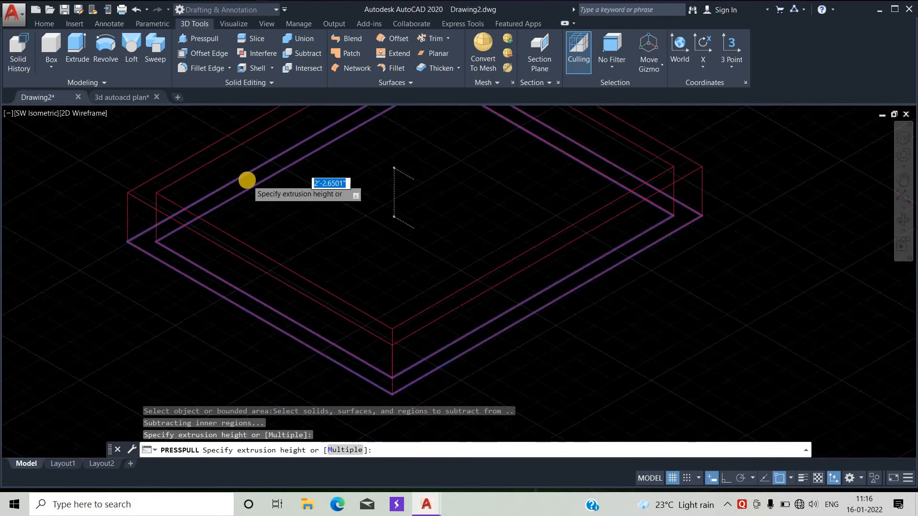
pyautogui.moveTo(249, 178); pyautogui.dragTo(210, 273, button='middle')
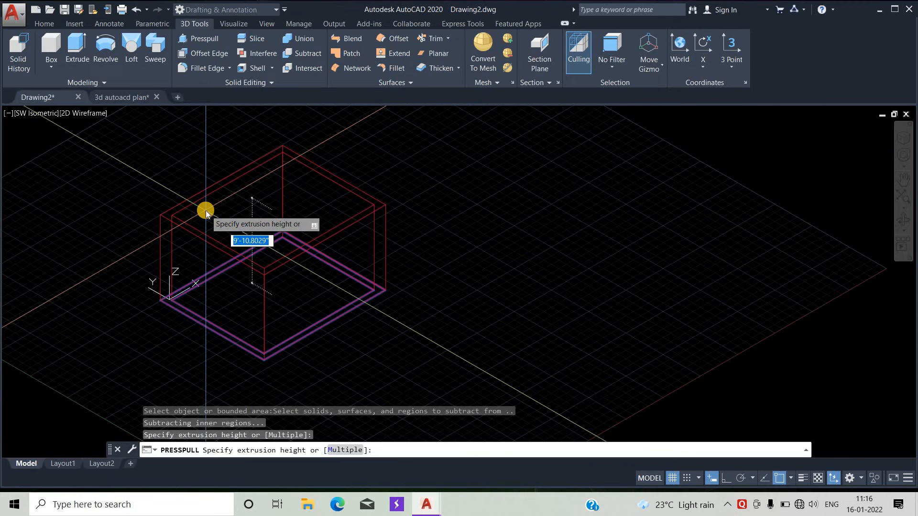
pyautogui.write('10')
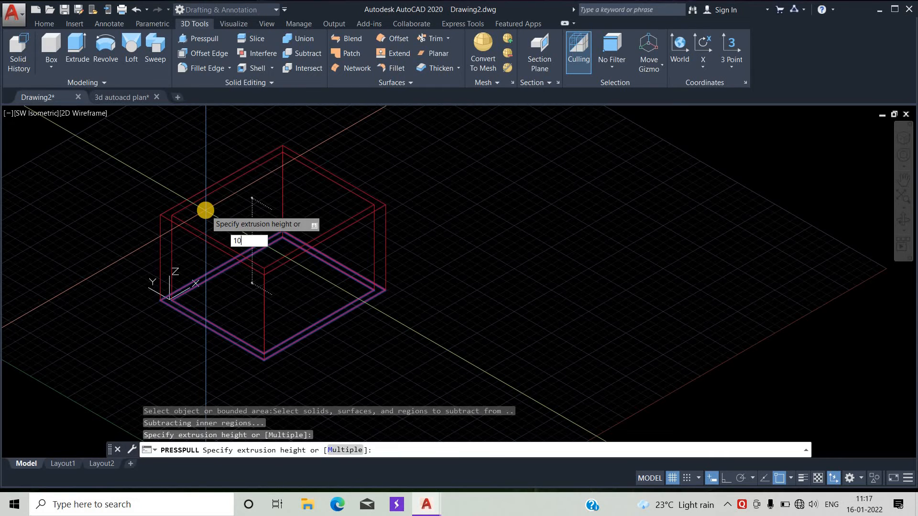
pyautogui.write("'")
pyautogui.press('Return')
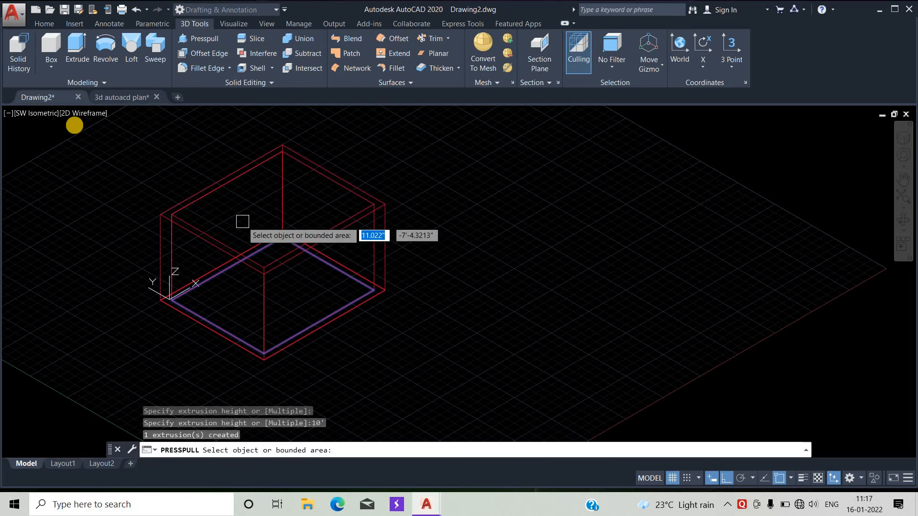
pyautogui.click(121, 206)
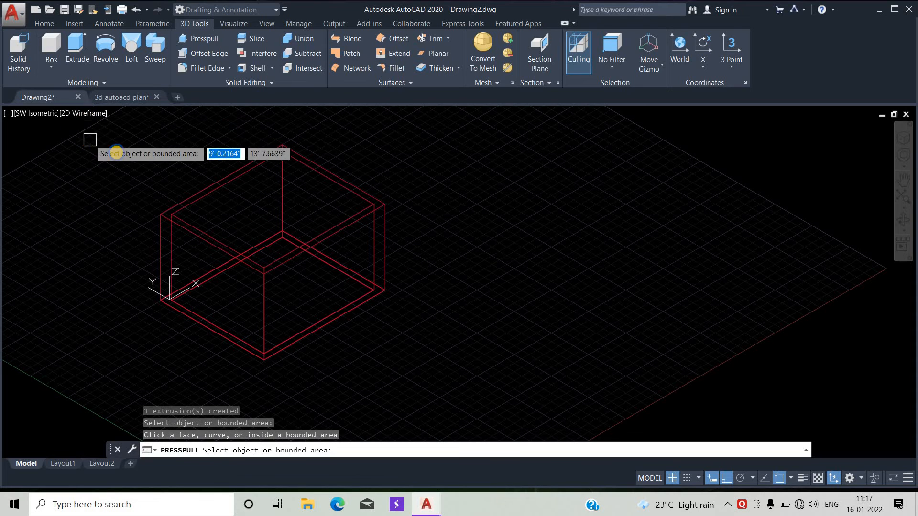
pyautogui.press('Escape')
# Change the visual style of the drawing view to Realistic.
pyautogui.click(82, 113)
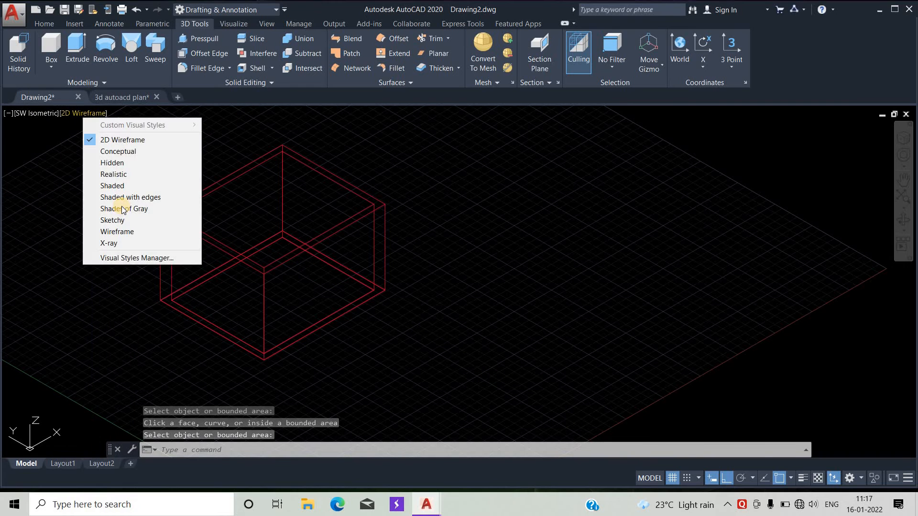
pyautogui.click(116, 175)
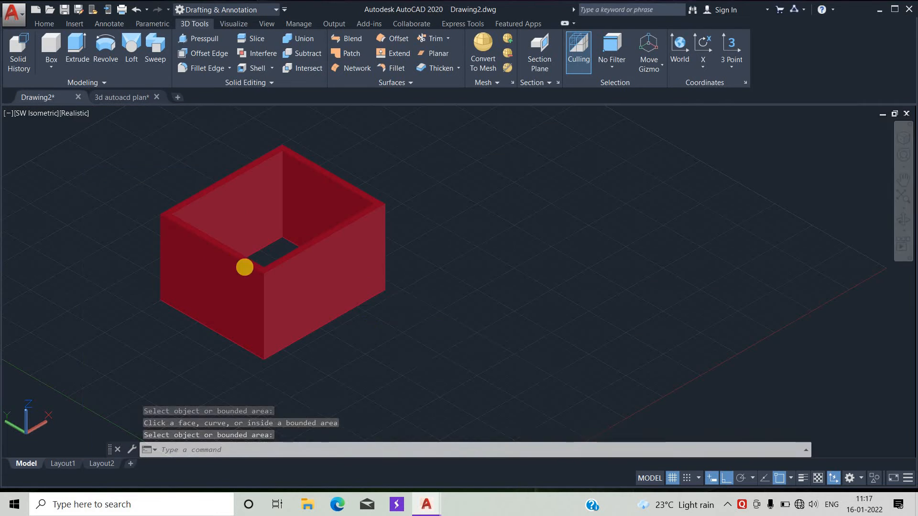
pyautogui.scroll(-1, 411, 293)
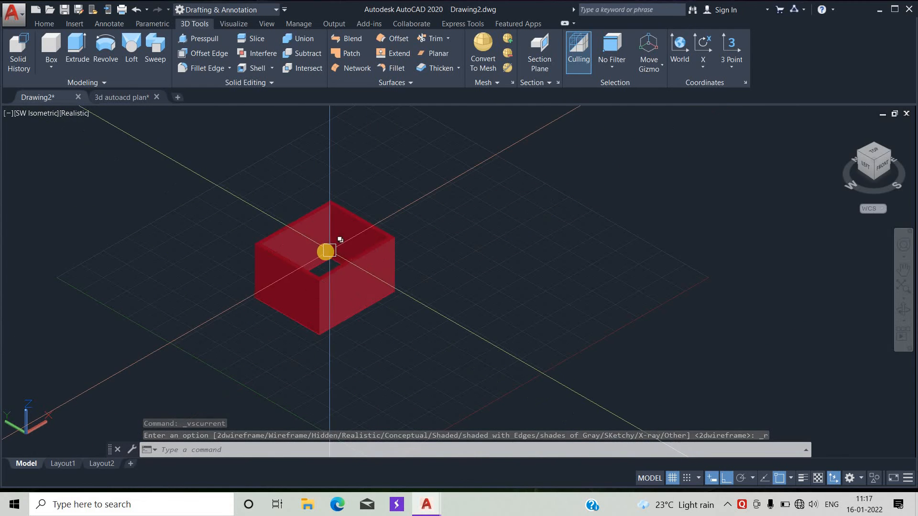
# Lock the current wall layer and turn it off.
pyautogui.click(45, 27)
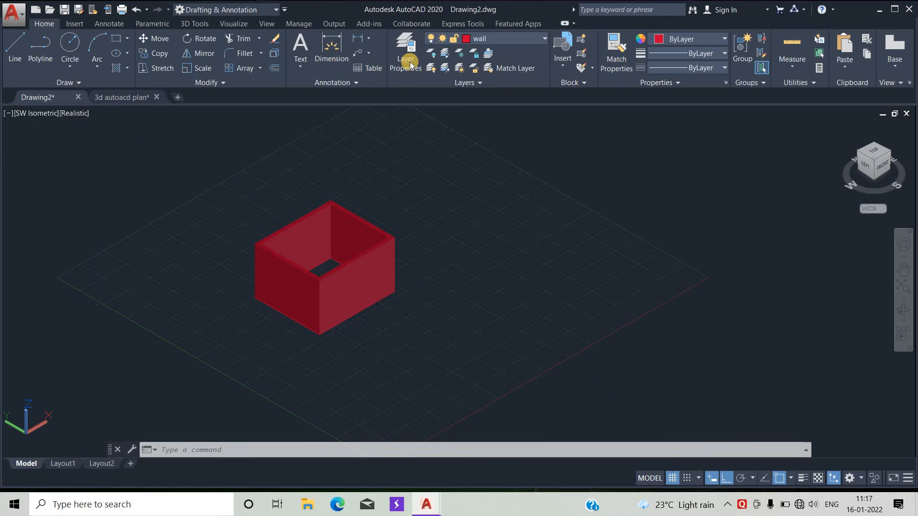
pyautogui.click(465, 39)
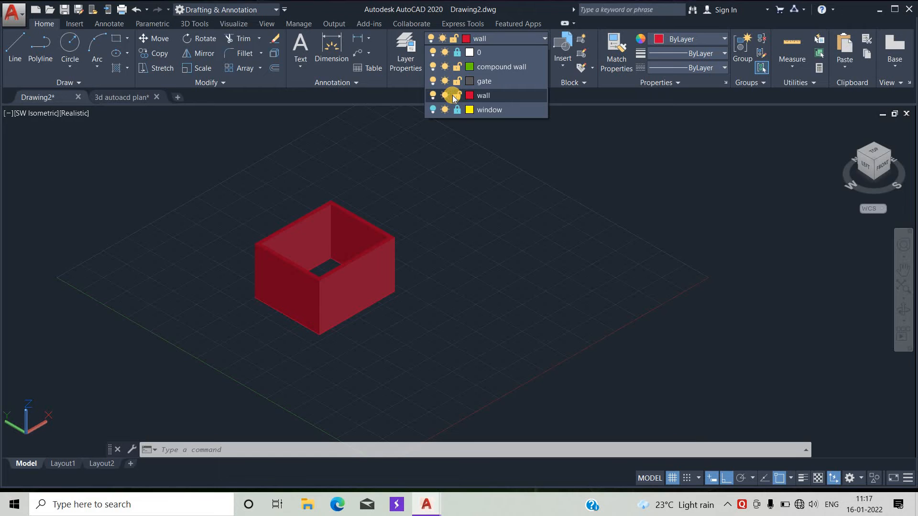
pyautogui.click(452, 96)
pyautogui.click(451, 38)
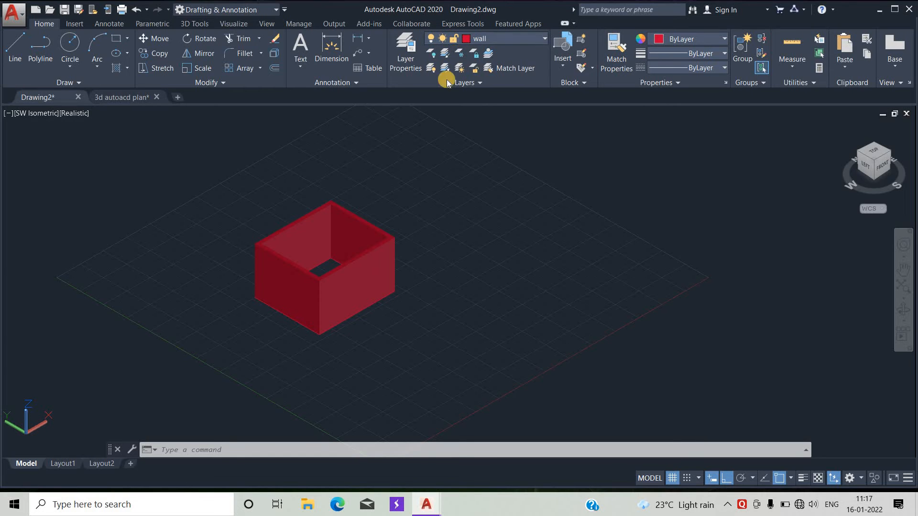
pyautogui.click(457, 96)
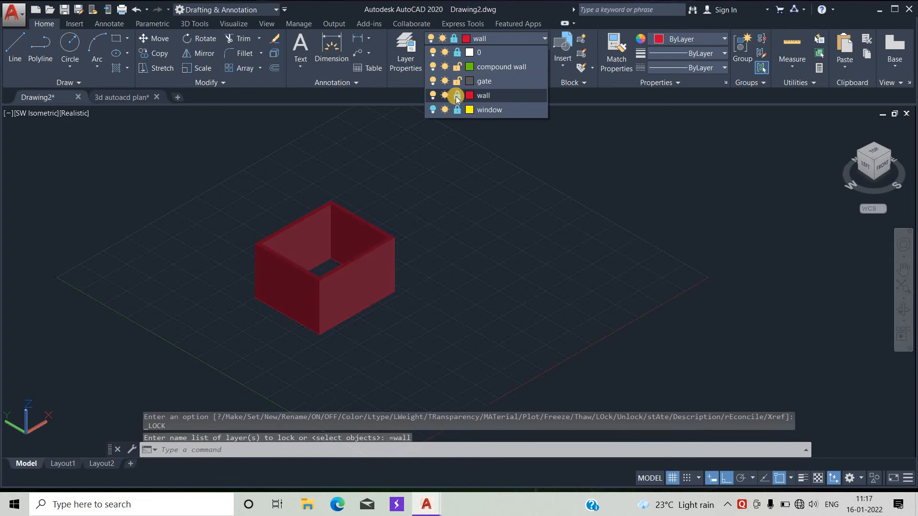
pyautogui.click(432, 96)
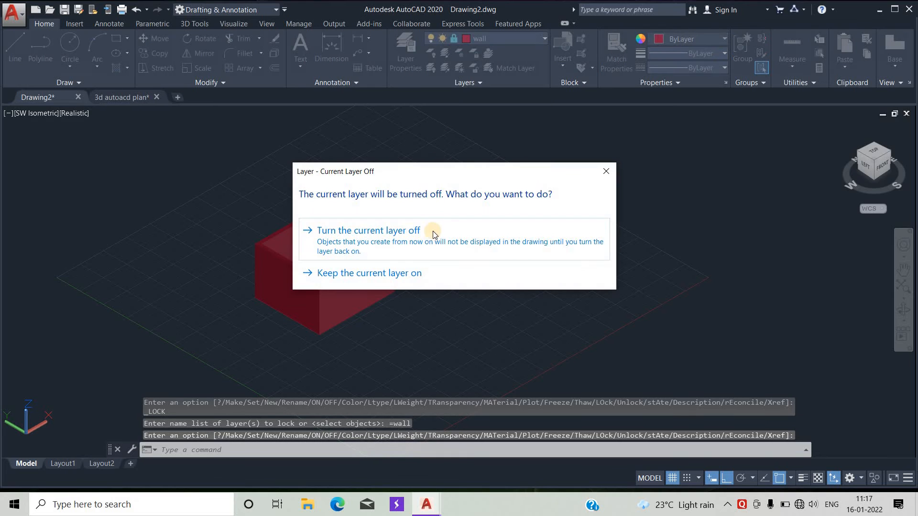
pyautogui.click(436, 238)
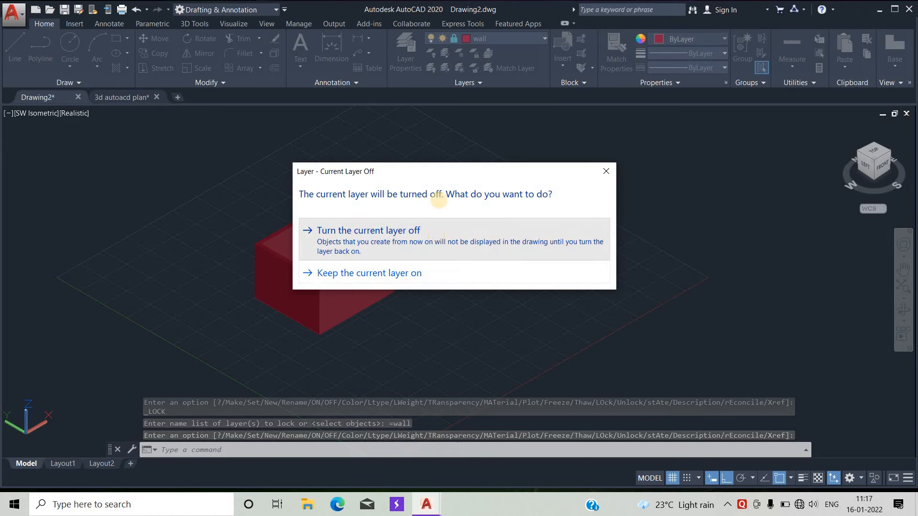
# Unlock the wall and window layers, and turn on the window layer as the current layer.
pyautogui.click(515, 41)
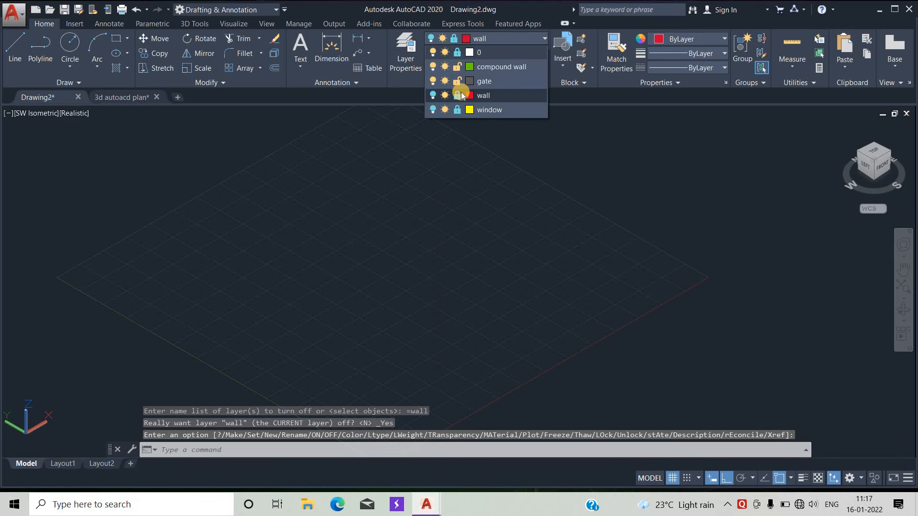
pyautogui.click(459, 95)
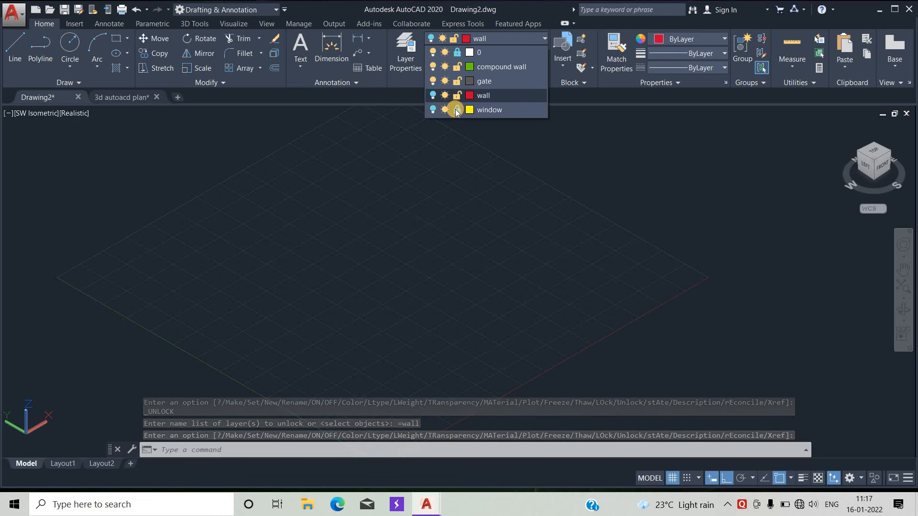
pyautogui.click(456, 110)
pyautogui.click(434, 113)
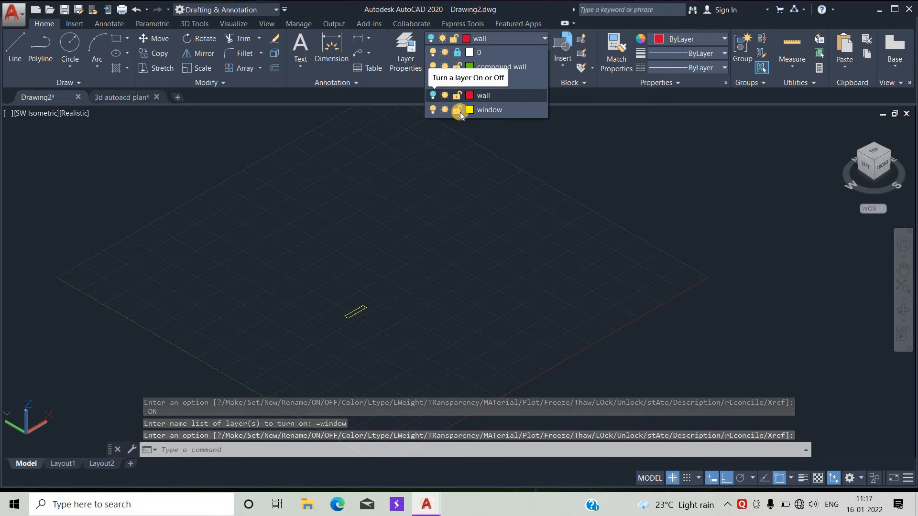
pyautogui.click(492, 110)
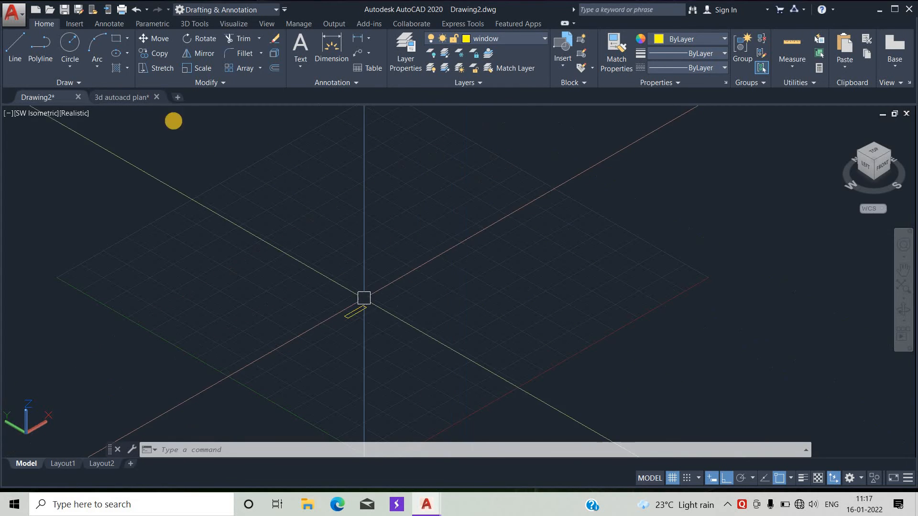
# Presspull the window rectangle to a height of 4'.
pyautogui.click(185, 23)
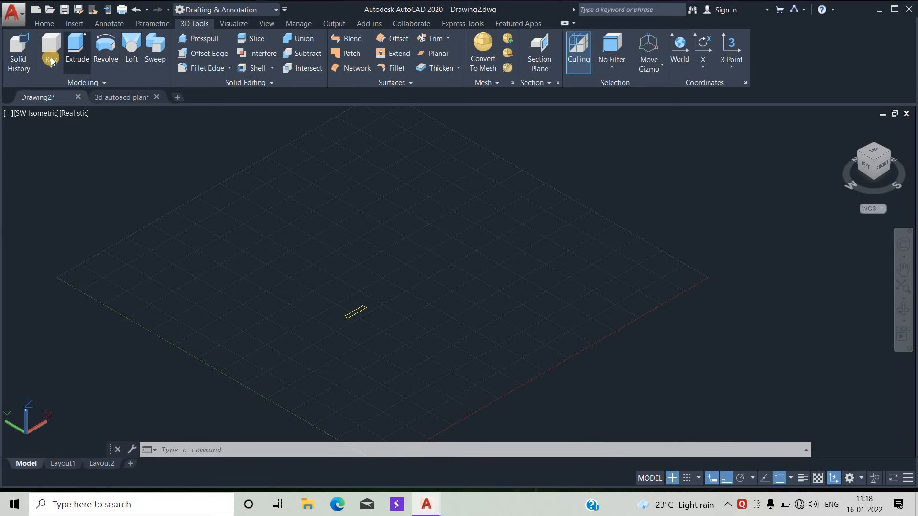
pyautogui.click(189, 45)
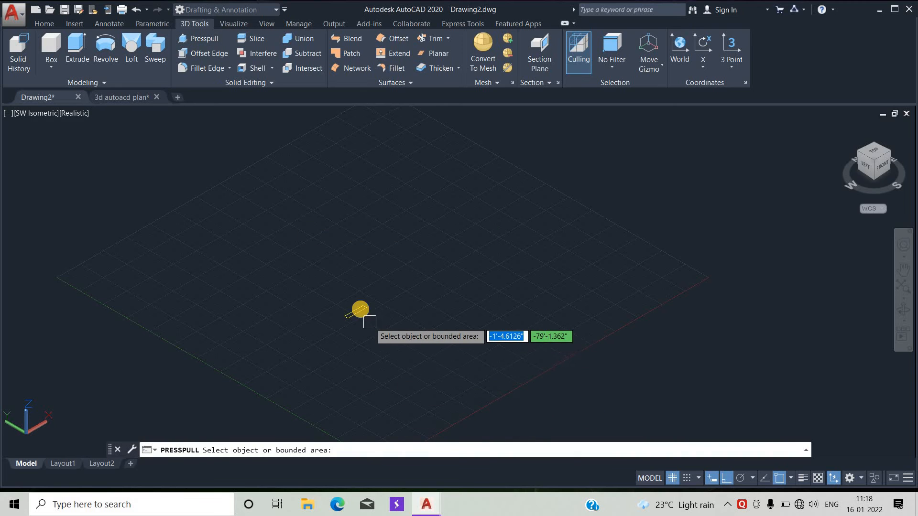
pyautogui.scroll(4, 369, 322)
pyautogui.scroll(2, 345, 298)
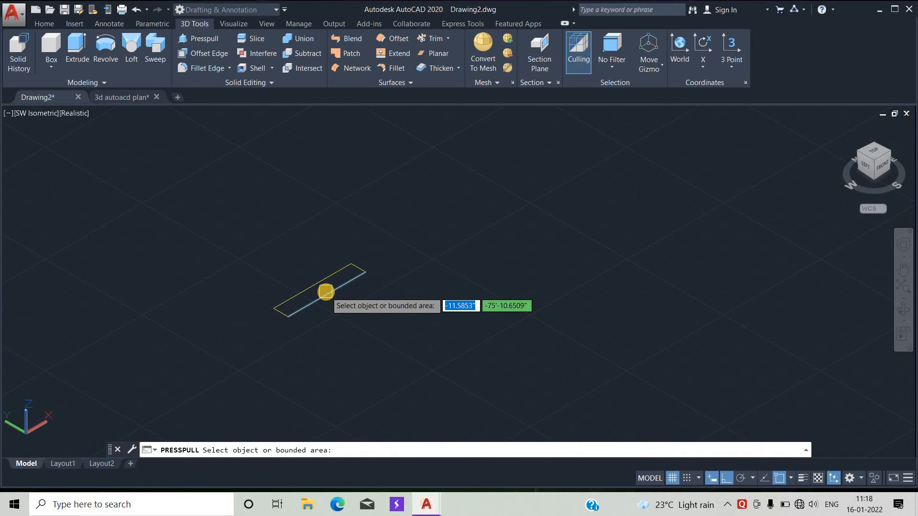
pyautogui.scroll(3, 325, 291)
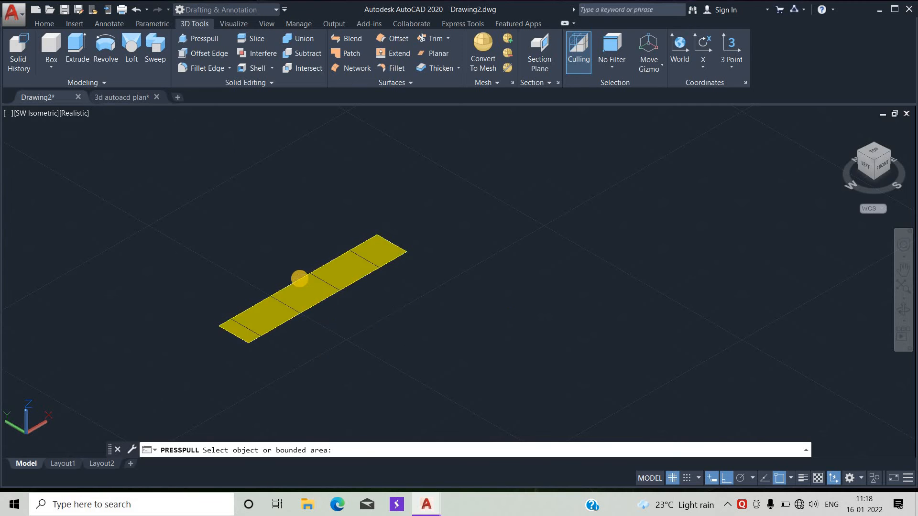
pyautogui.click(304, 294)
pyautogui.scroll(-3, 290, 276)
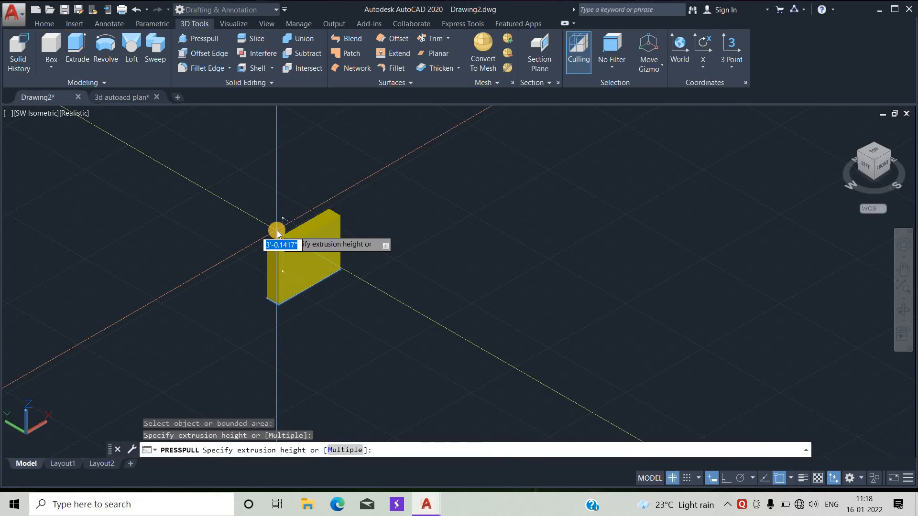
pyautogui.write("4'")
pyautogui.press('Return')
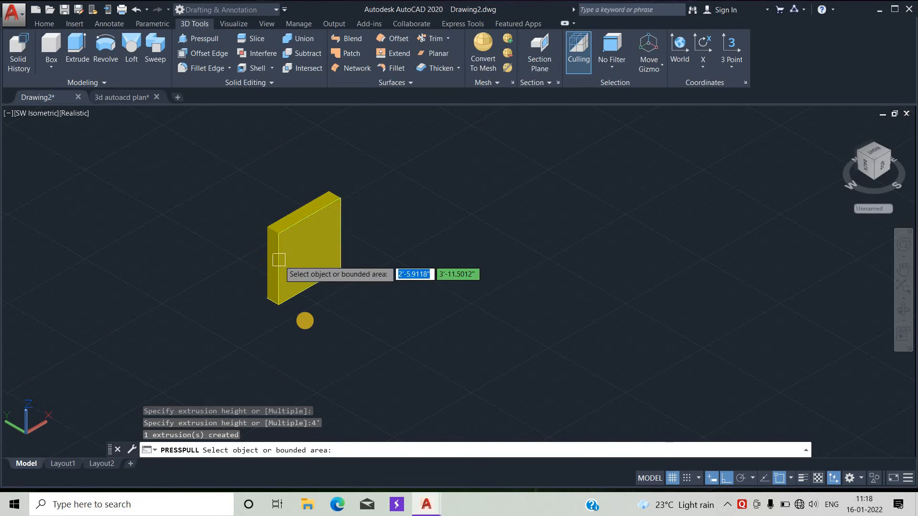
pyautogui.press('Escape')
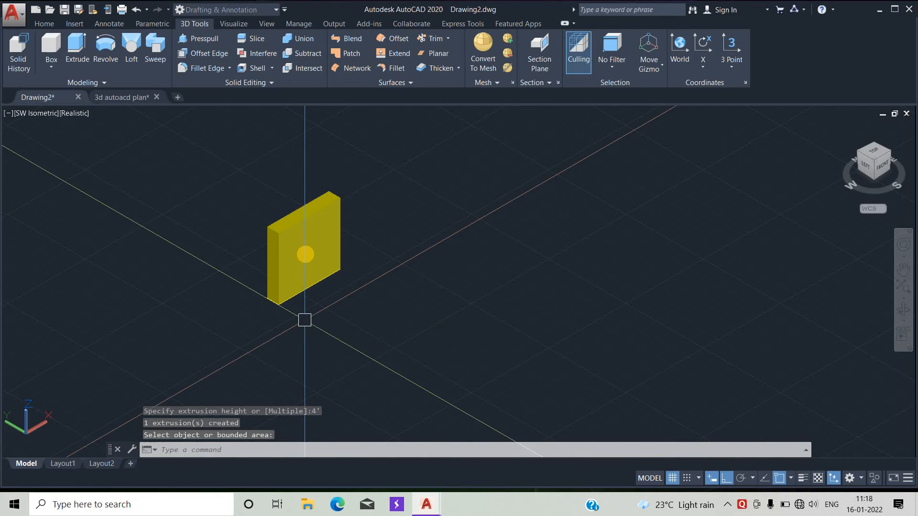
# Move the yellow window solid 3' upward along the Z axis.
pyautogui.click(305, 254)
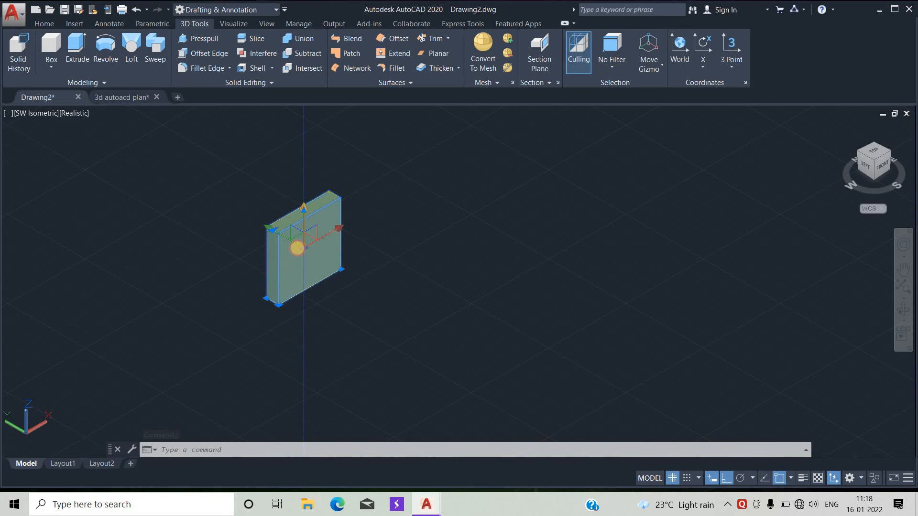
pyautogui.click(303, 246)
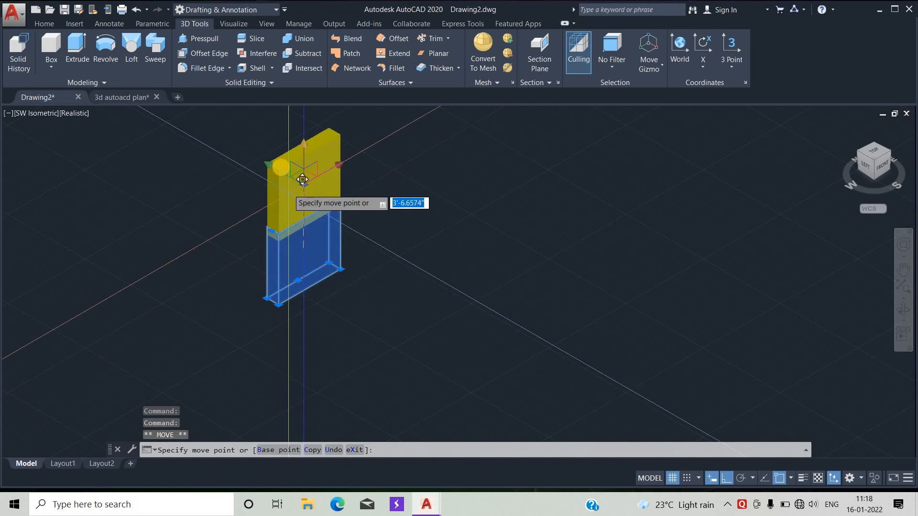
pyautogui.scroll(-4, 294, 154)
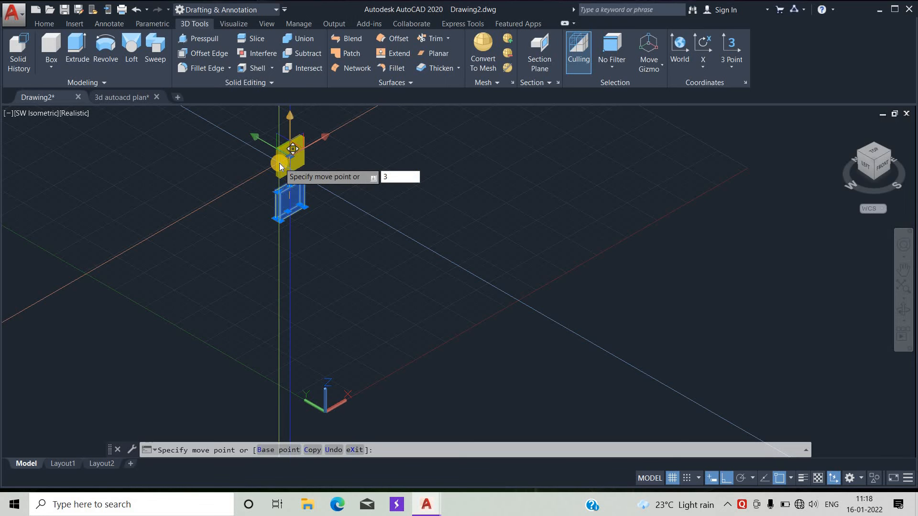
pyautogui.press('Return')
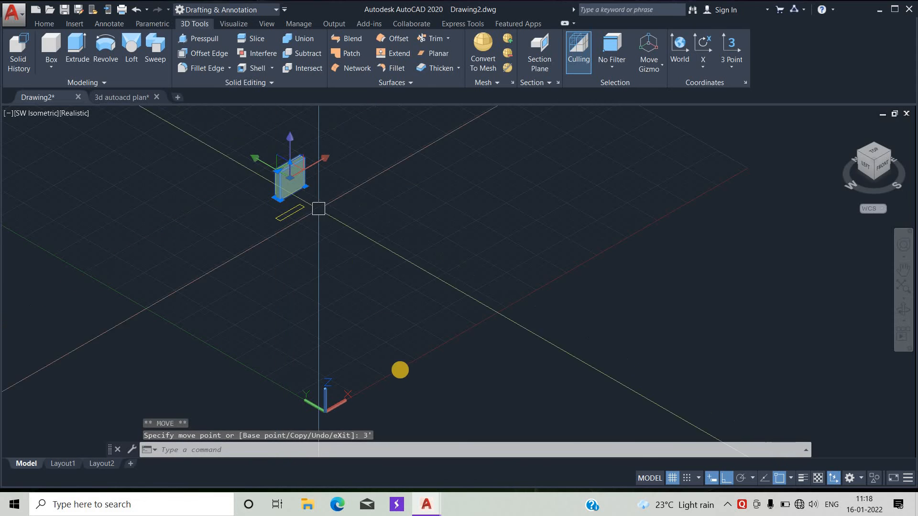
pyautogui.rightClick(400, 332)
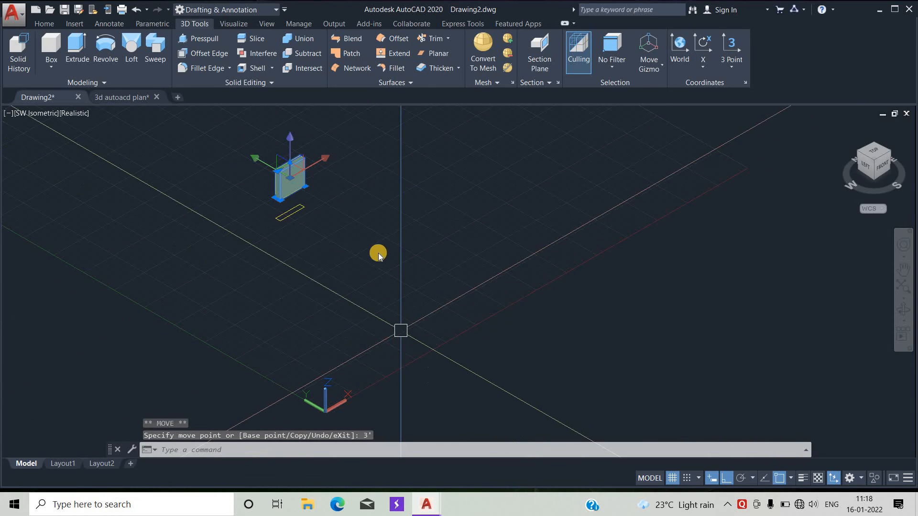
pyautogui.rightClick(333, 266)
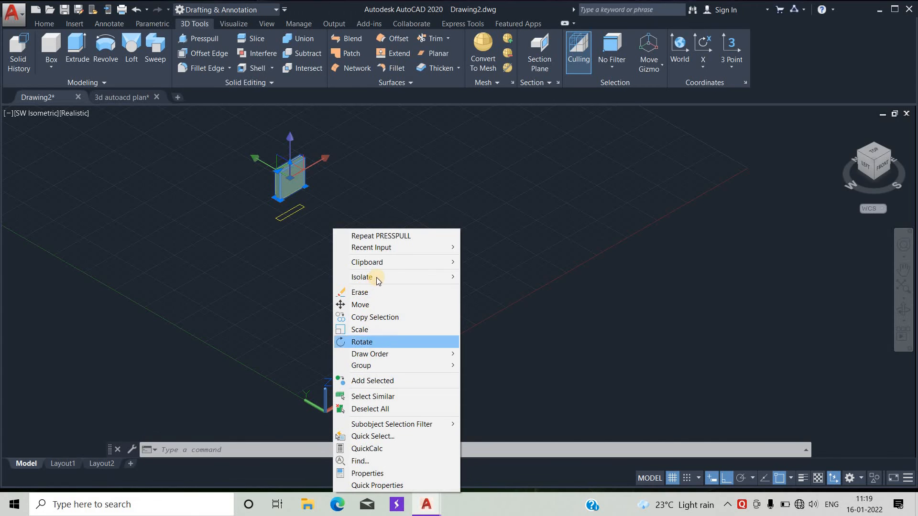
pyautogui.rightClick(527, 277)
pyautogui.click(454, 270)
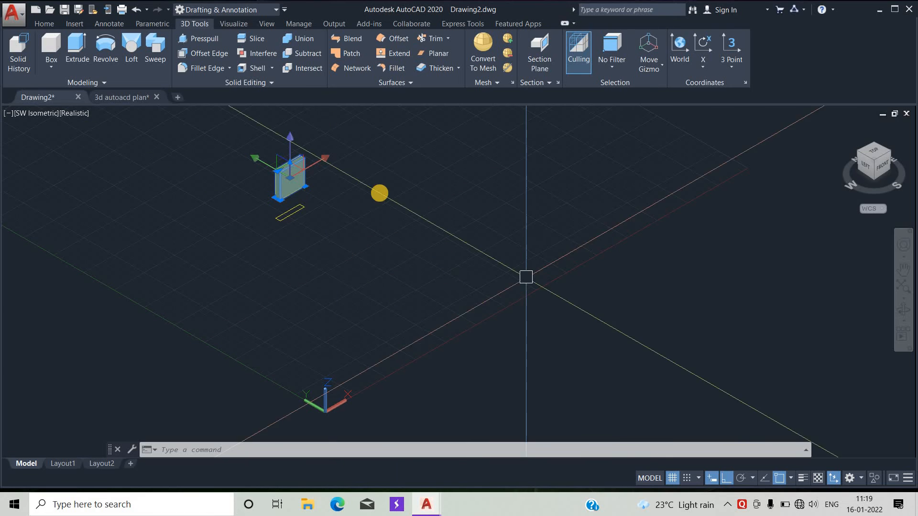
pyautogui.click(378, 191)
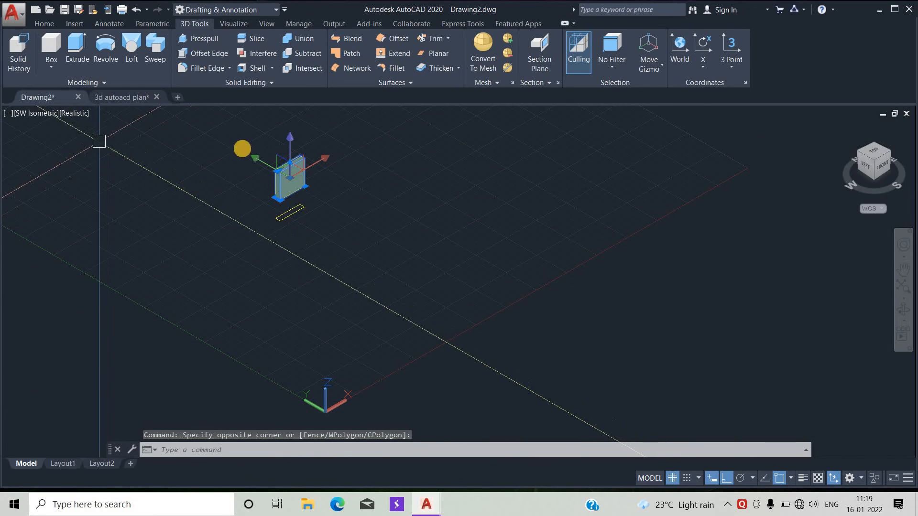
# Try to turn the wall layer on while keeping the current layer on.
pyautogui.click(44, 23)
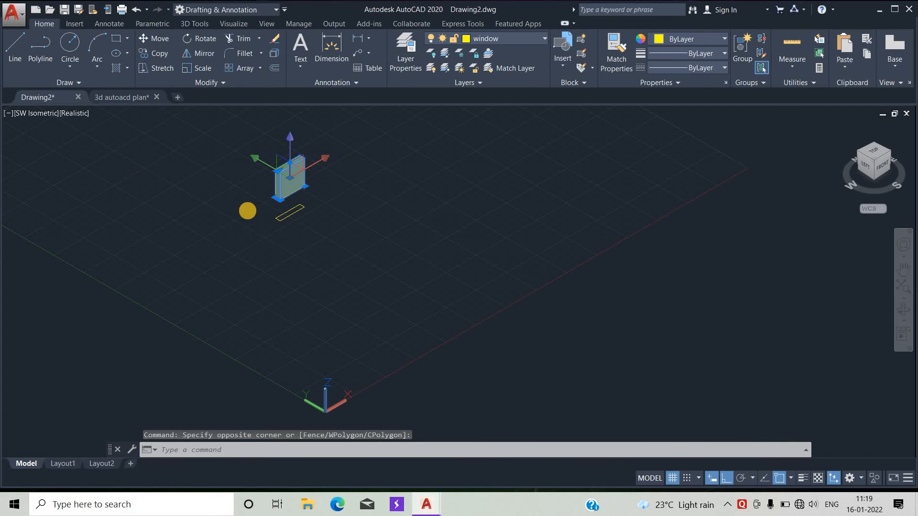
pyautogui.click(247, 210)
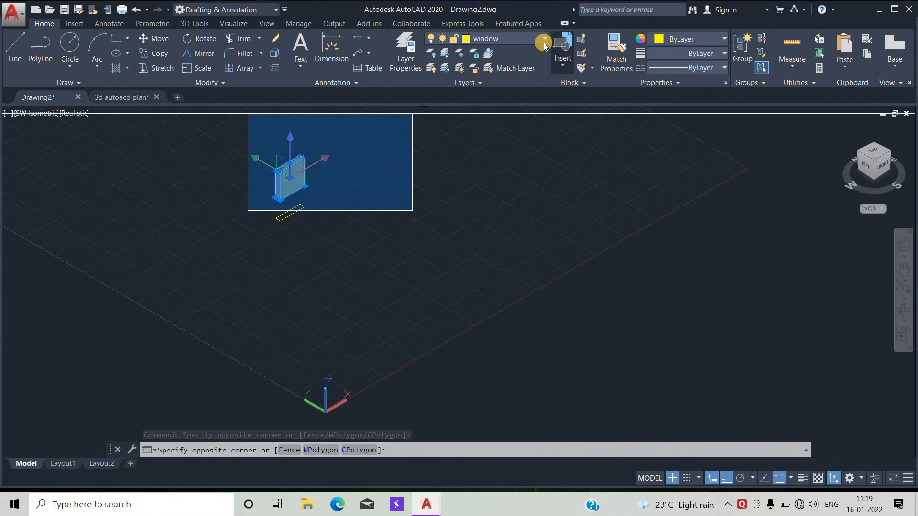
pyautogui.click(485, 38)
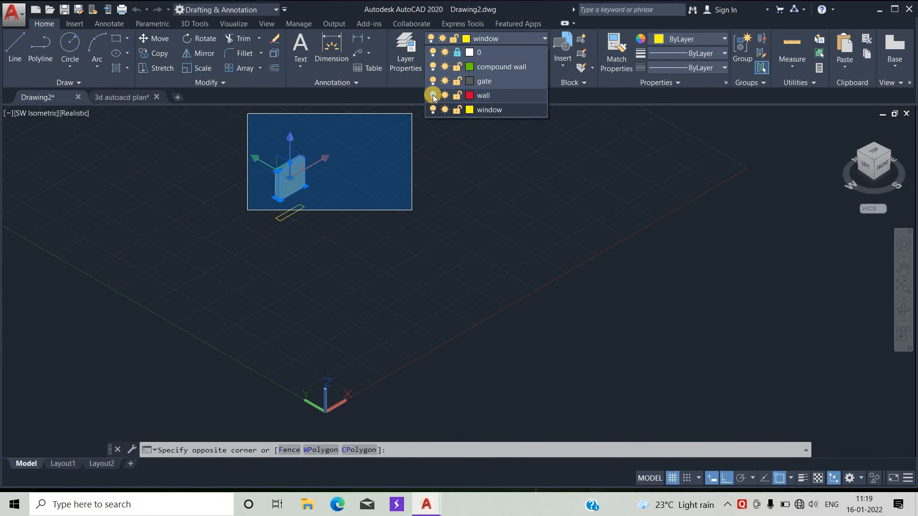
pyautogui.click(433, 95)
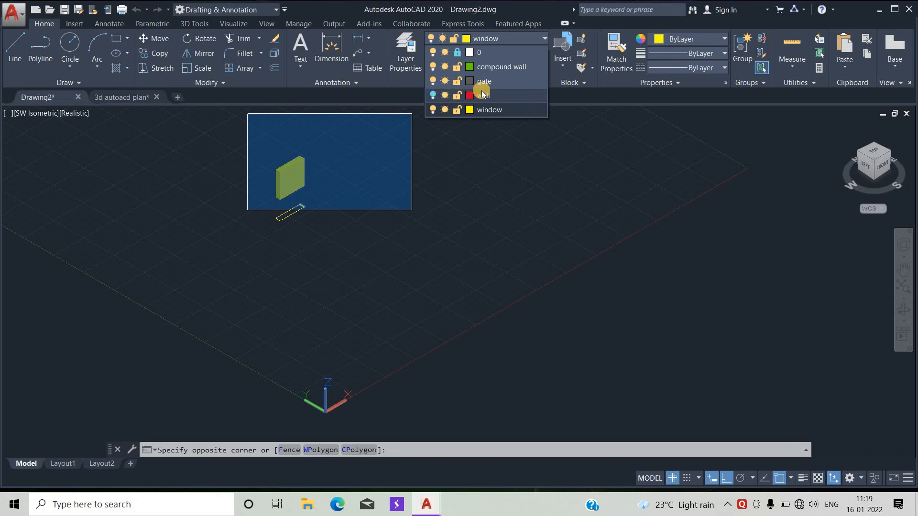
pyautogui.click(432, 110)
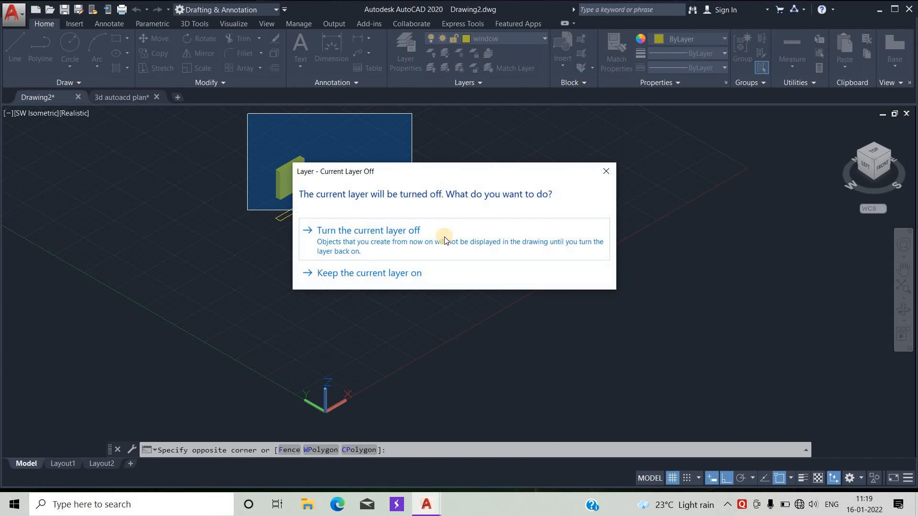
pyautogui.click(432, 270)
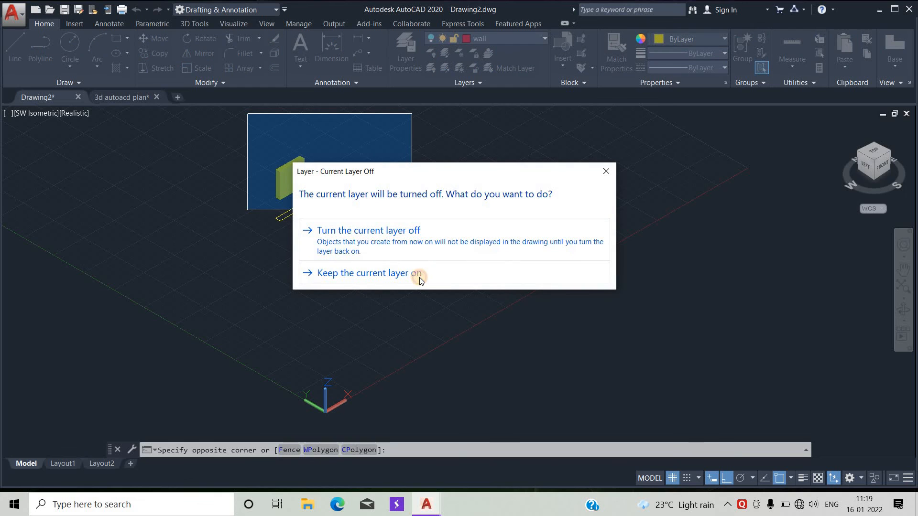
pyautogui.click(419, 279)
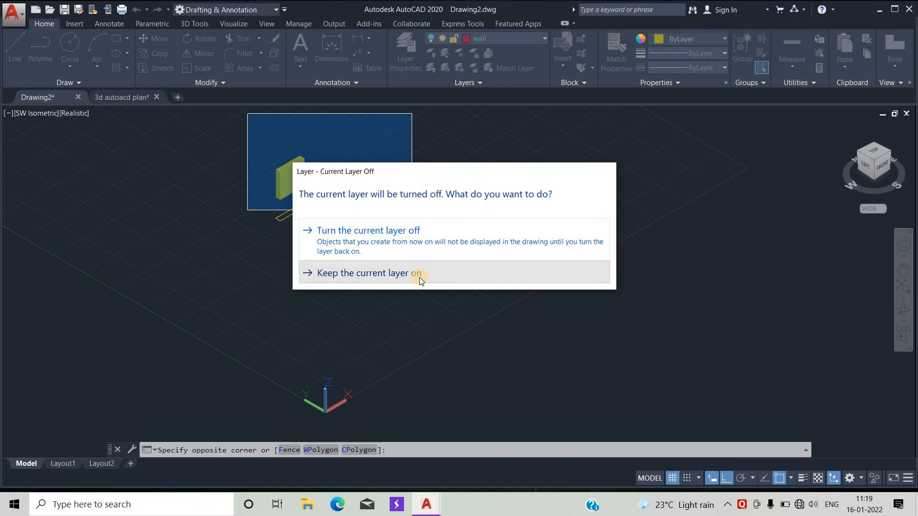
pyautogui.click(402, 273)
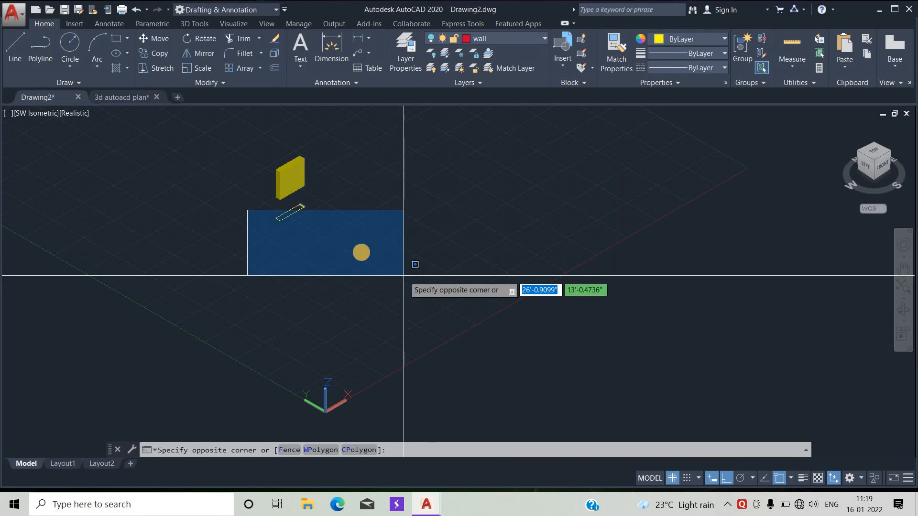
# Assign the selected lines of the window outline to the wall layer and turn the wall layer on.
pyautogui.click(353, 243)
pyautogui.click(500, 53)
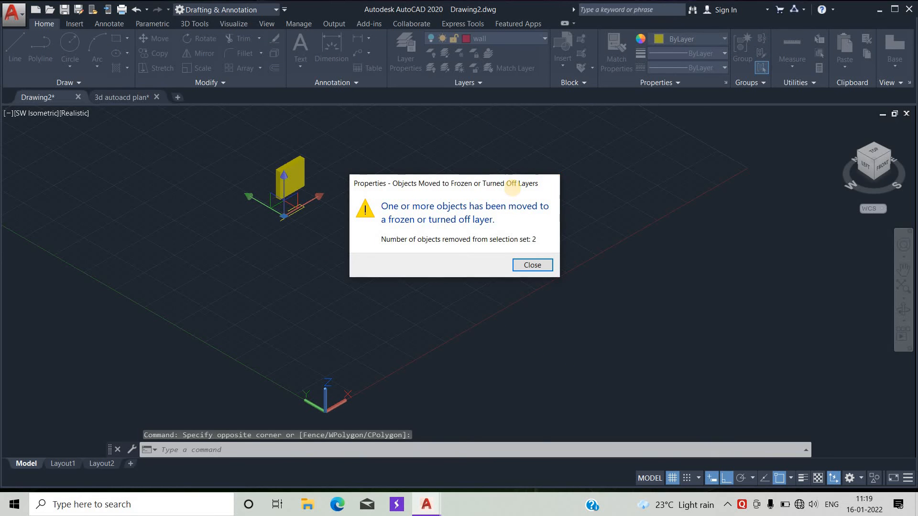
pyautogui.click(552, 183)
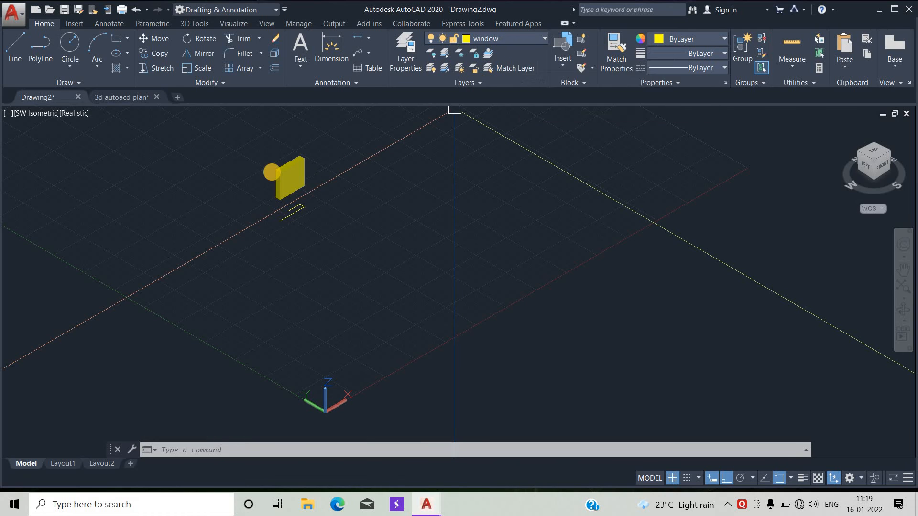
pyautogui.click(522, 43)
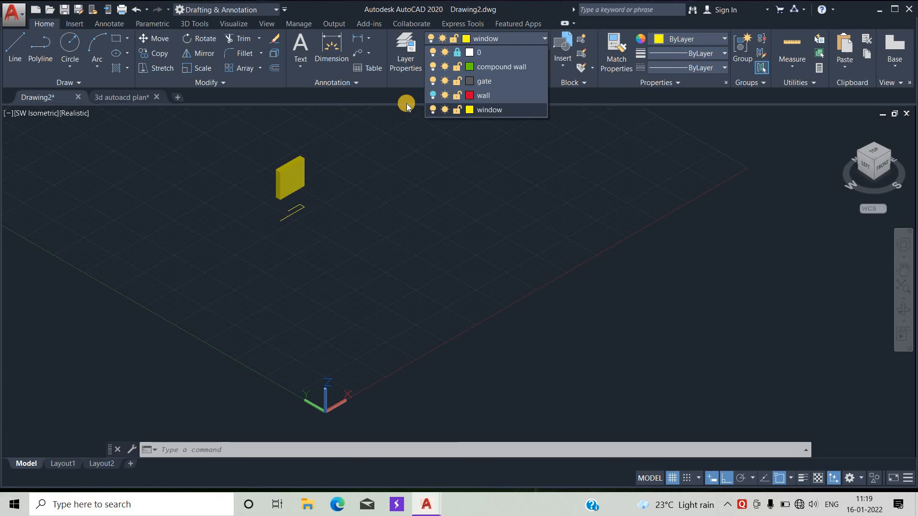
pyautogui.click(433, 95)
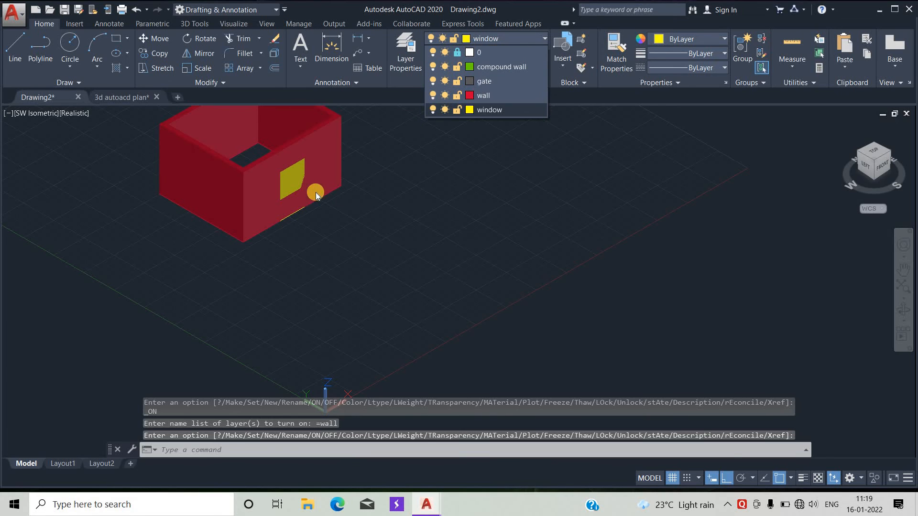
pyautogui.click(294, 181)
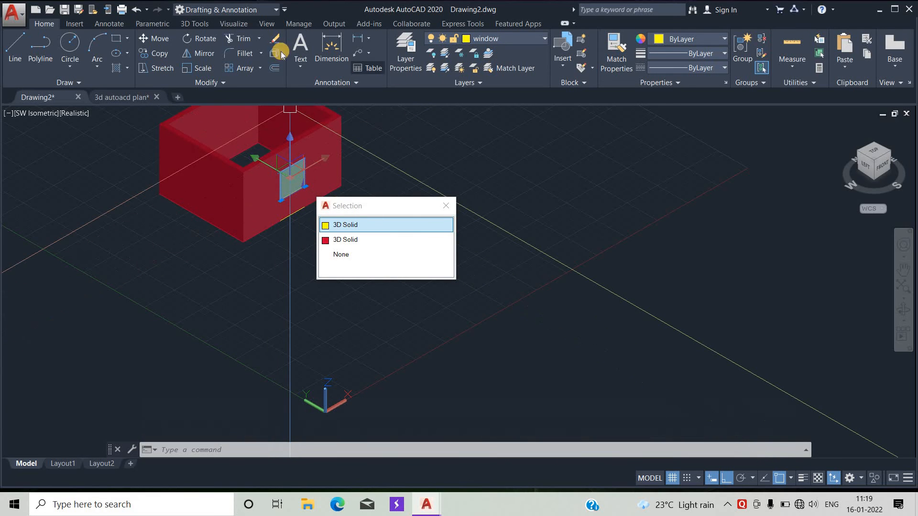
pyautogui.click(125, 26)
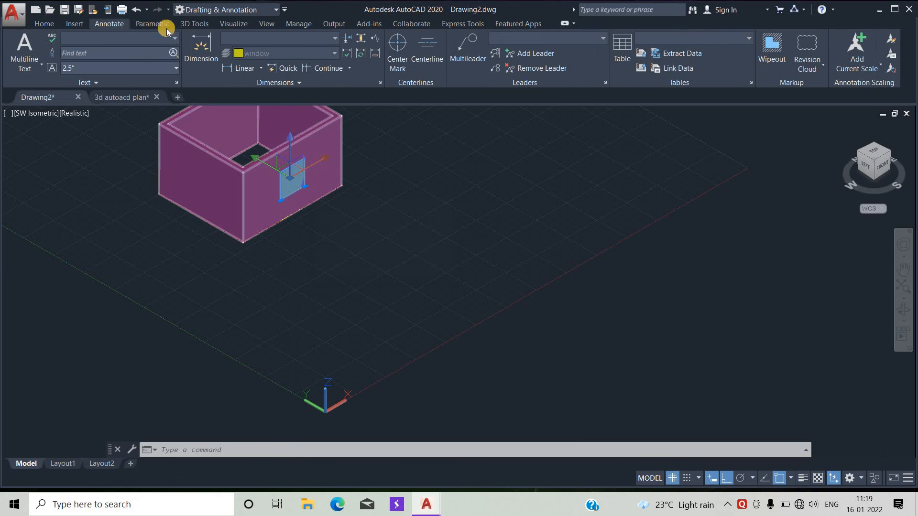
pyautogui.click(152, 26)
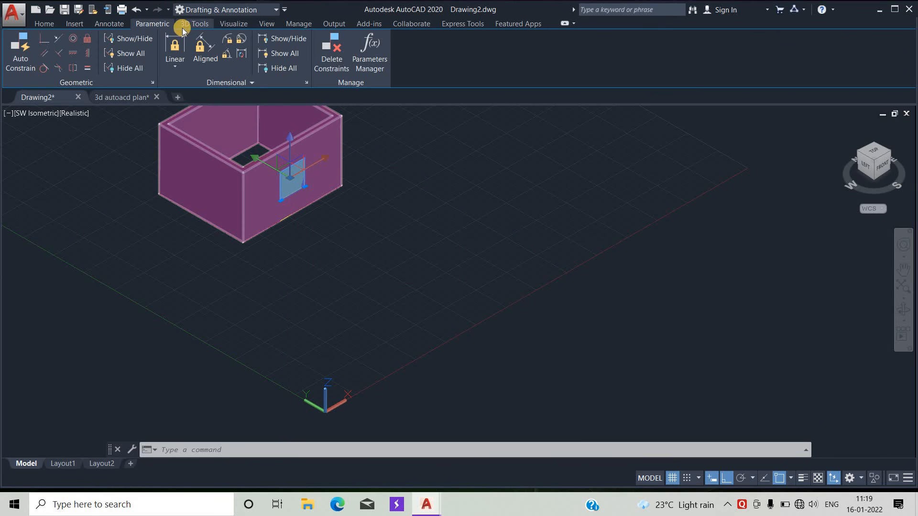
pyautogui.click(235, 25)
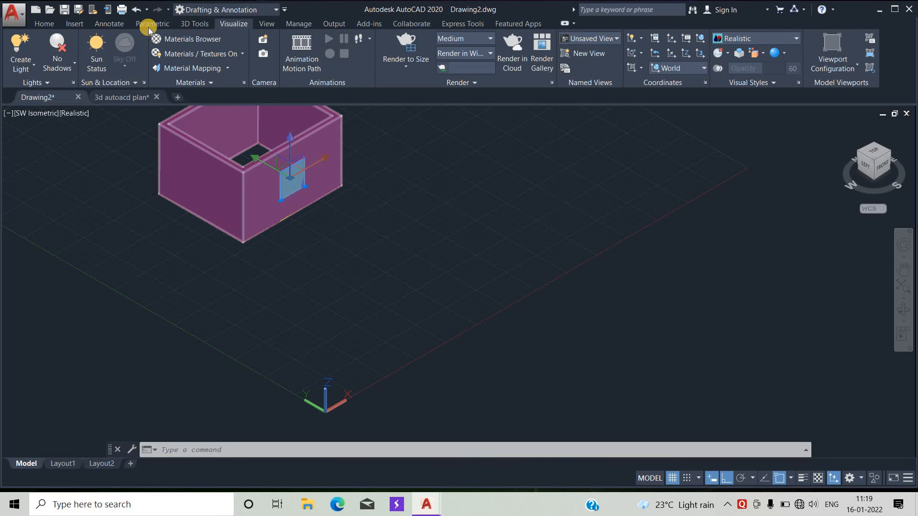
pyautogui.click(41, 22)
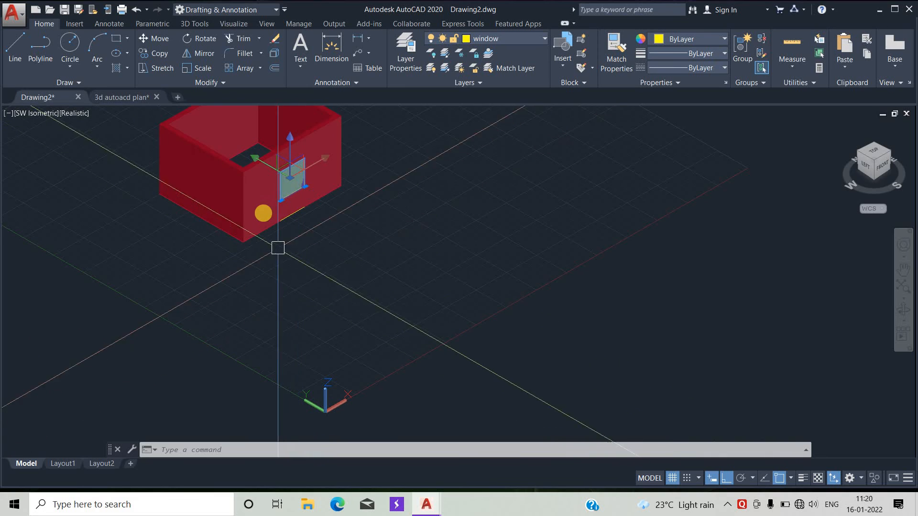
# Try to subtract the yellow window solid from the red wall solid with the Subtract command.
pyautogui.write('SU')
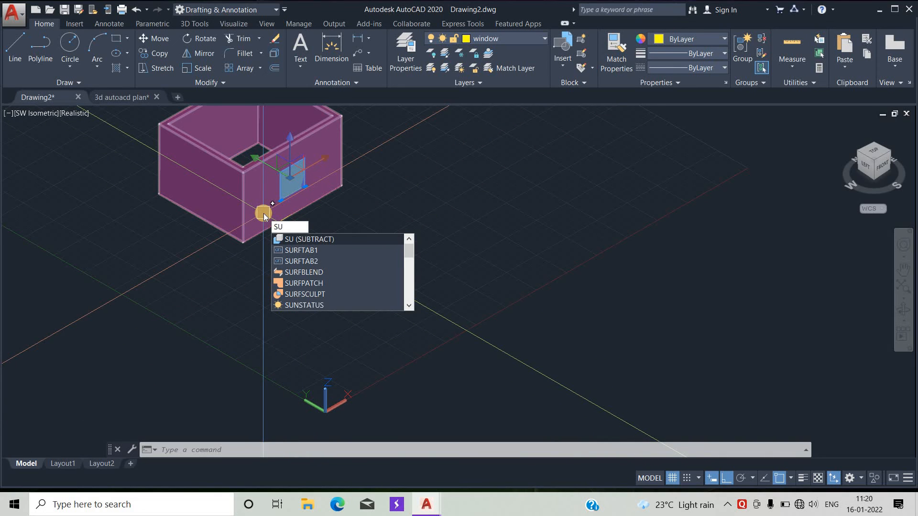
pyautogui.click(289, 239)
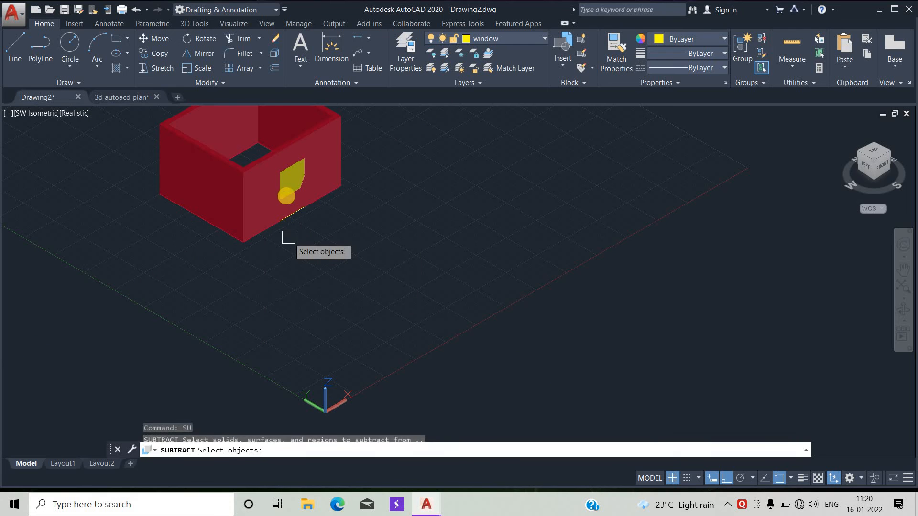
pyautogui.click(256, 187)
pyautogui.click(293, 177)
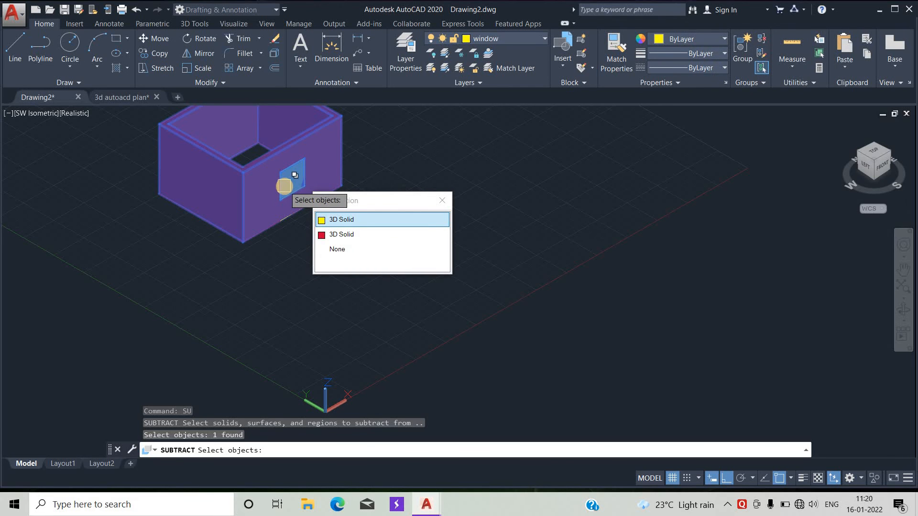
pyautogui.press('Return')
pyautogui.press('Return')
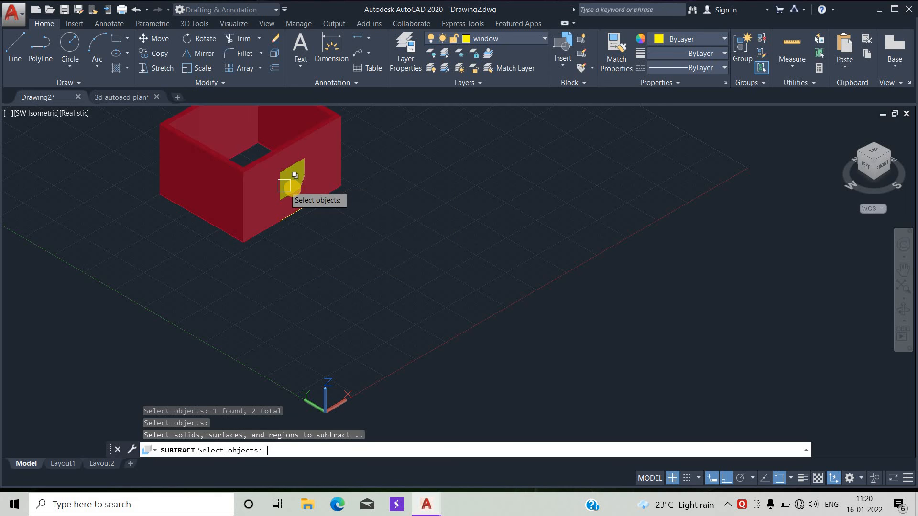
pyautogui.click(285, 182)
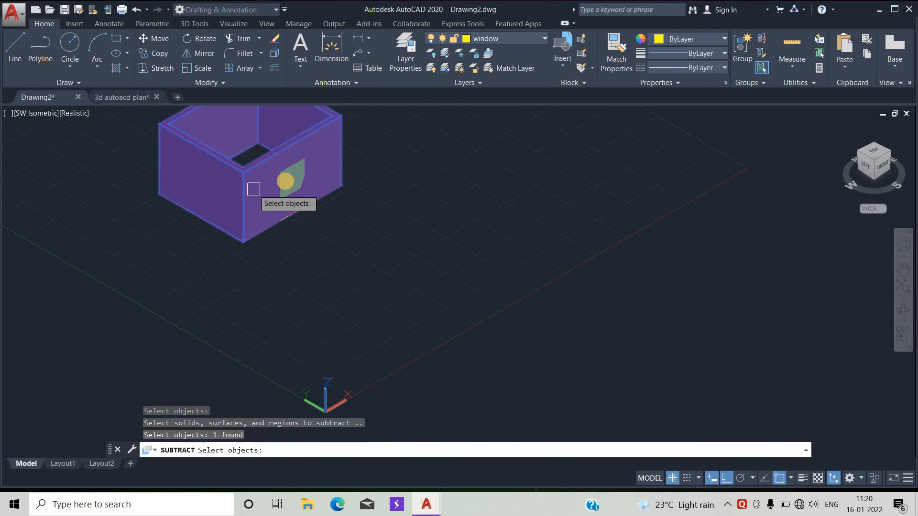
pyautogui.click(285, 188)
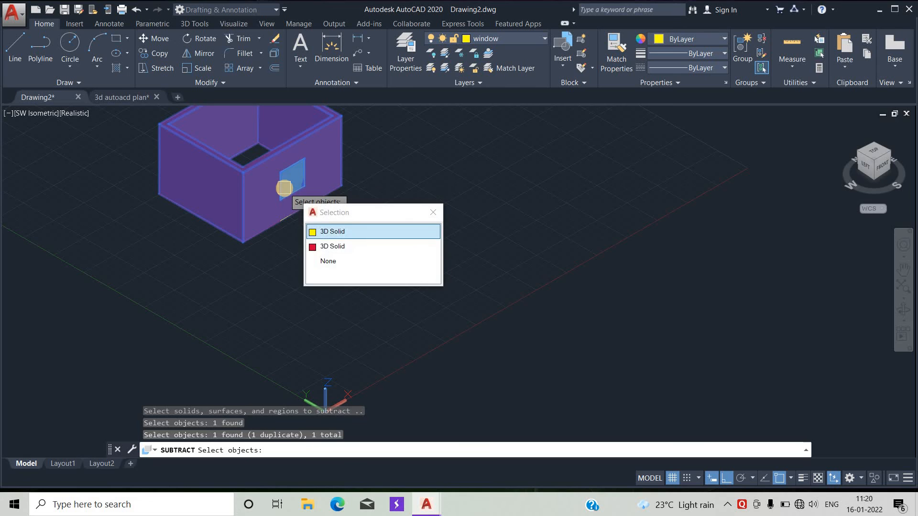
pyautogui.press('Return')
pyautogui.press('Return')
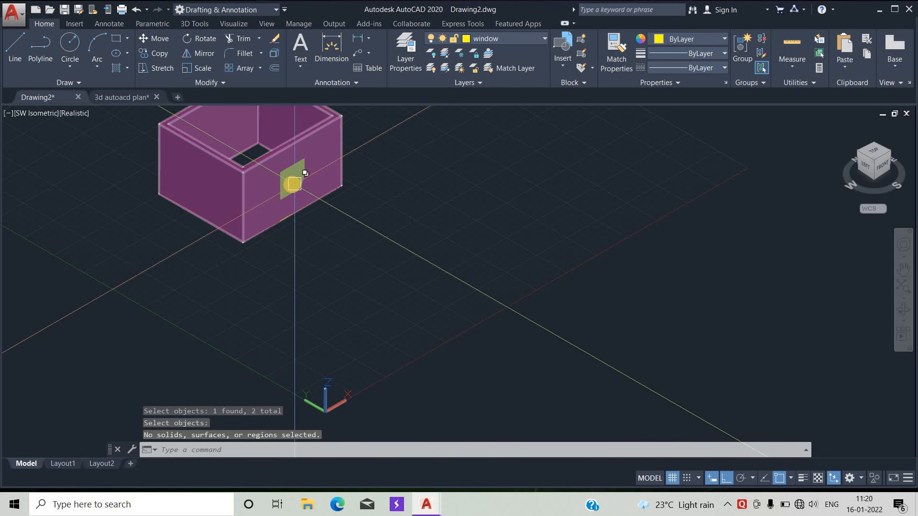
# Retry the Subtract command on the overlapping red wall and yellow window solids to cut the window opening.
pyautogui.press('Return')
pyautogui.click(291, 185)
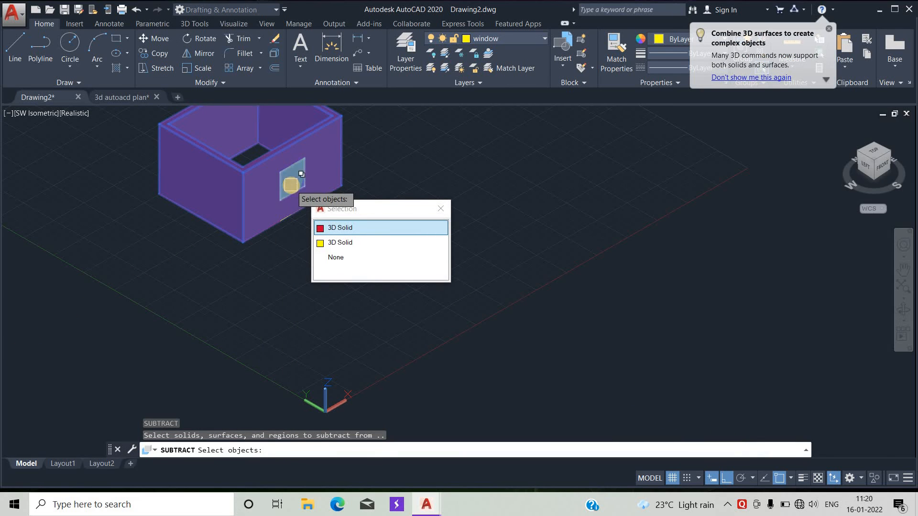
pyautogui.click(251, 235)
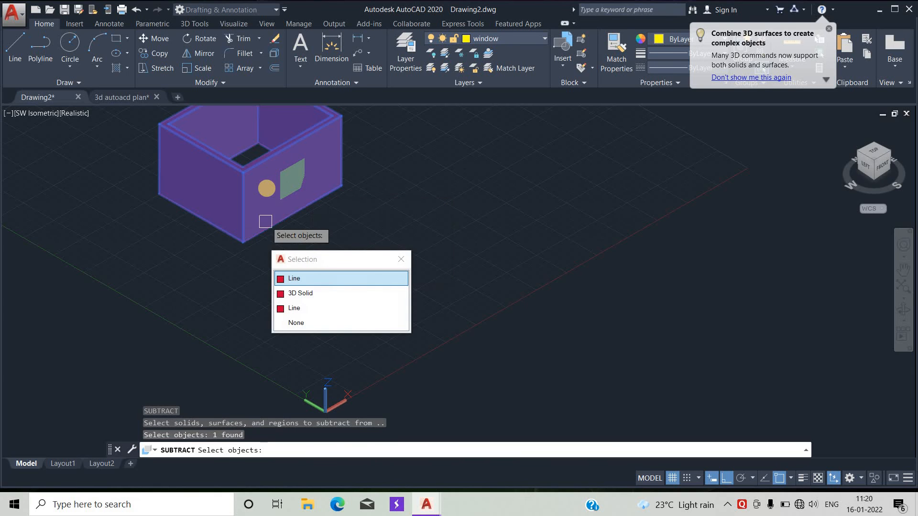
pyautogui.click(266, 188)
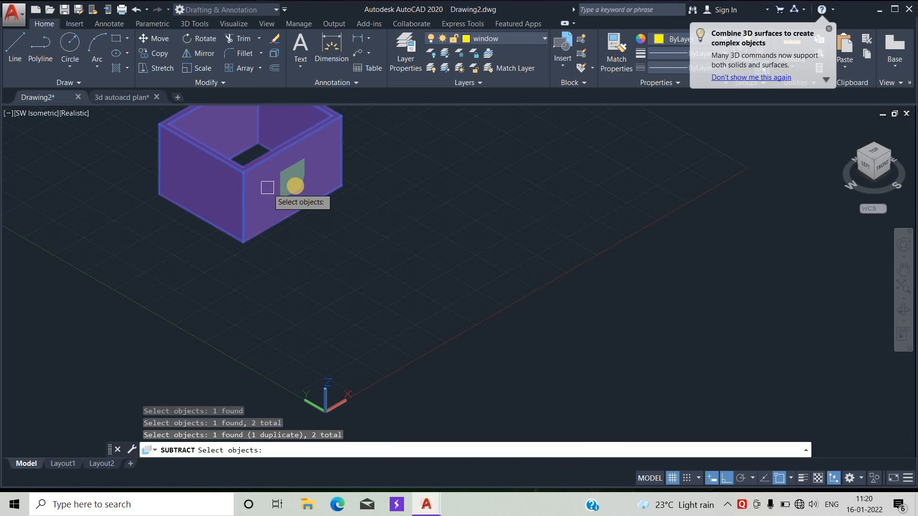
pyautogui.click(292, 185)
pyautogui.click(341, 243)
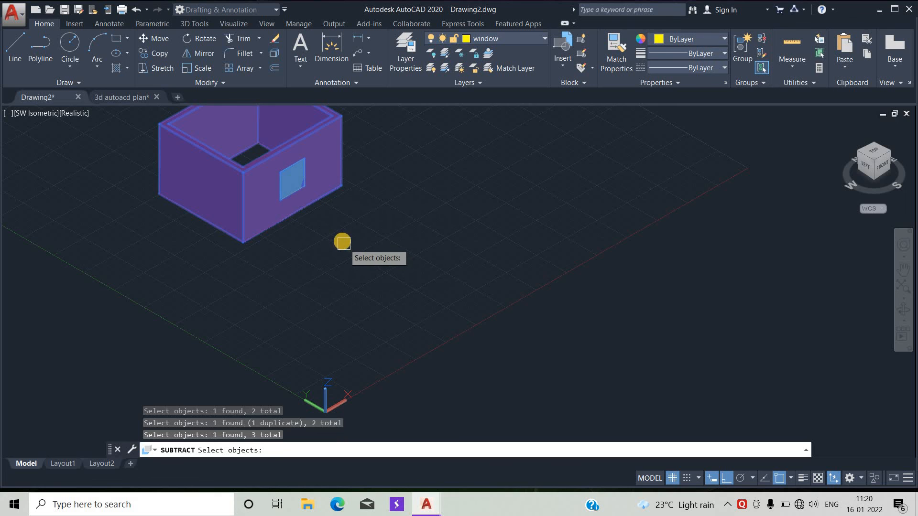
pyautogui.press('Return')
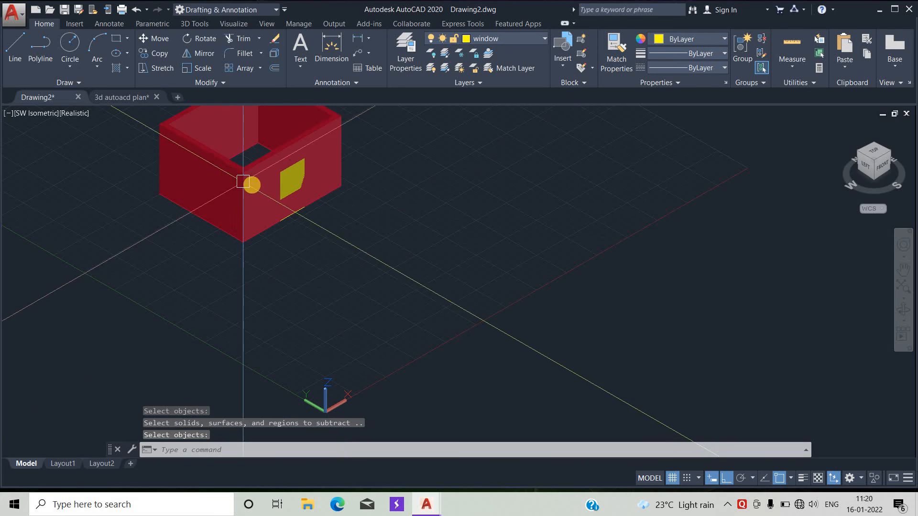
pyautogui.press('Return')
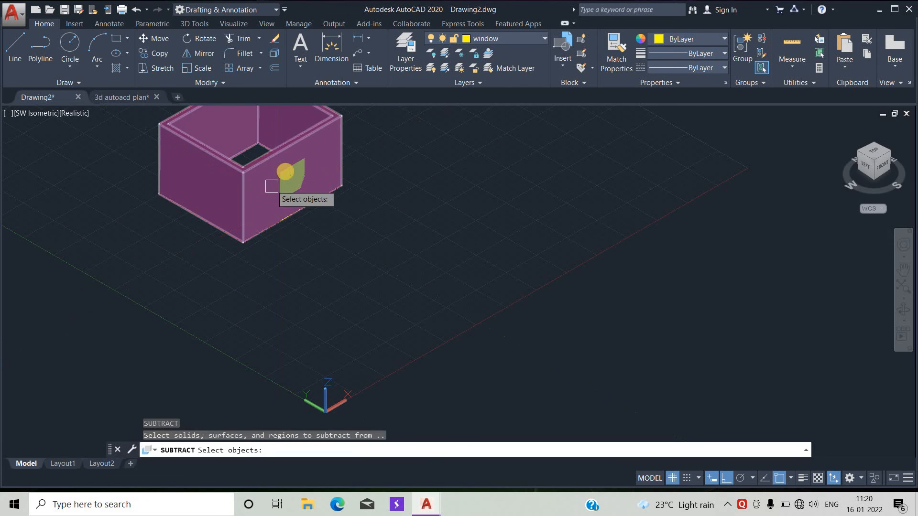
pyautogui.click(264, 198)
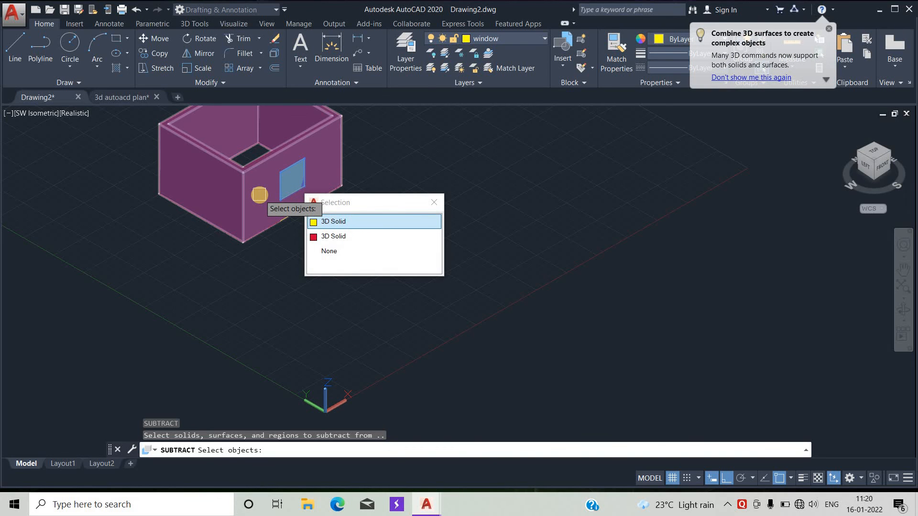
pyautogui.press('Return')
pyautogui.press('Return')
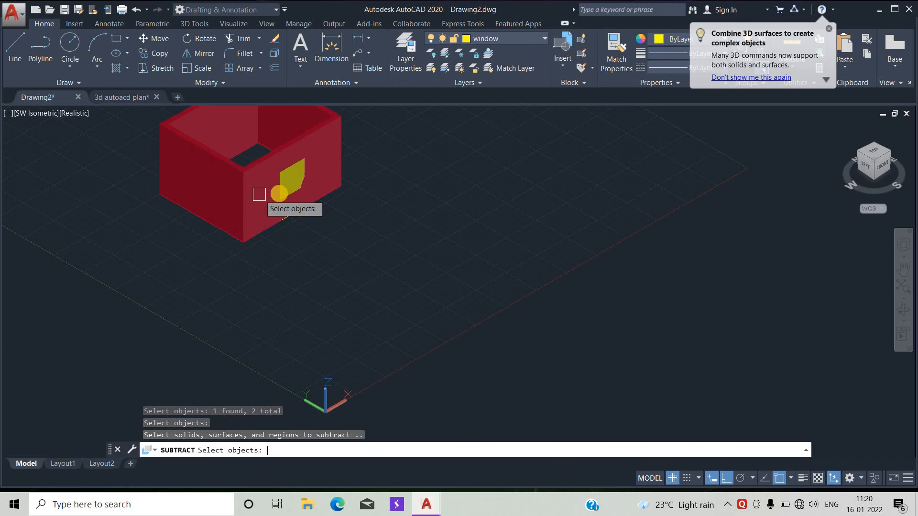
pyautogui.press('Return')
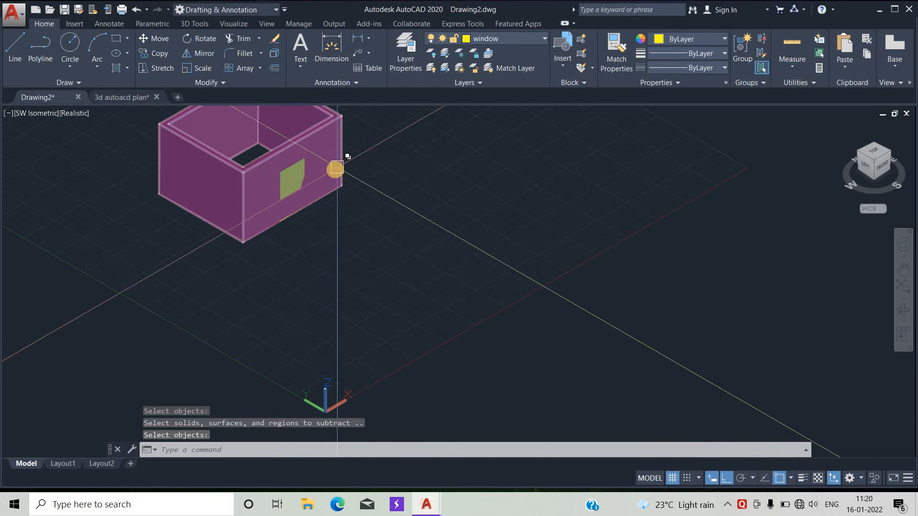
# Examine the window area of the red wall solid from near and far, and review the drawing's layer list.
pyautogui.scroll(-4, 268, 158)
pyautogui.moveTo(268, 159); pyautogui.dragTo(269, 225, button='middle')
pyautogui.scroll(2, 275, 261)
pyautogui.scroll(5, 277, 240)
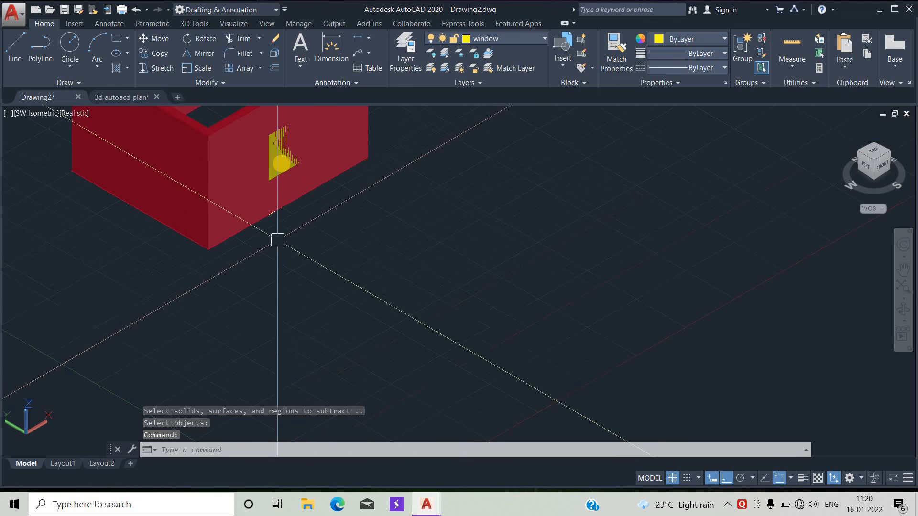
pyautogui.scroll(-4, 281, 164)
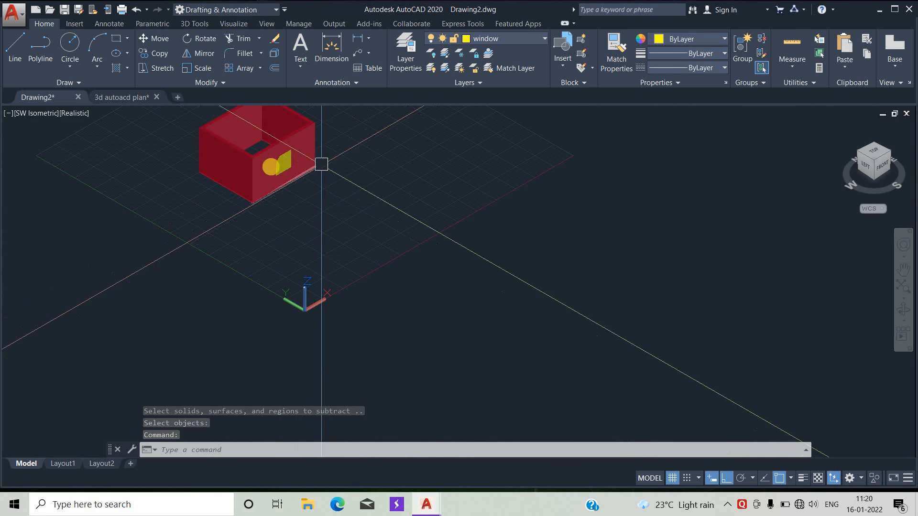
pyautogui.scroll(3, 285, 164)
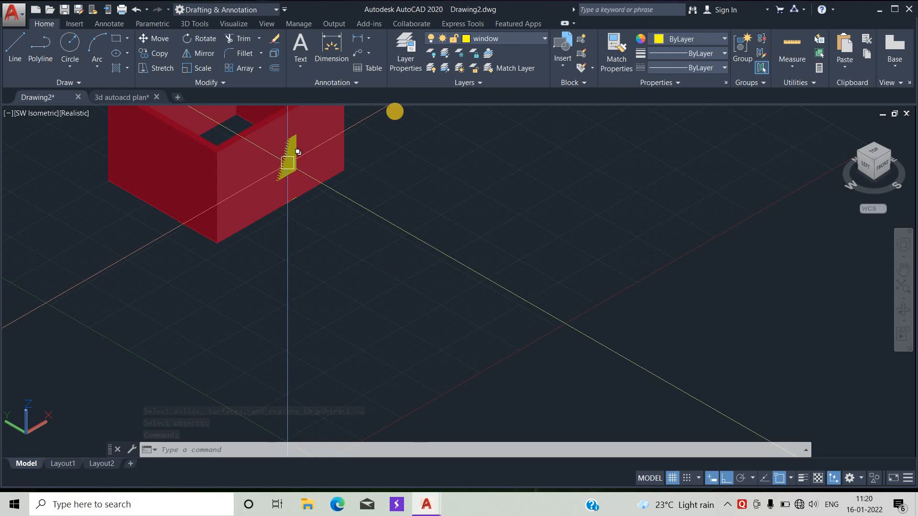
pyautogui.click(509, 42)
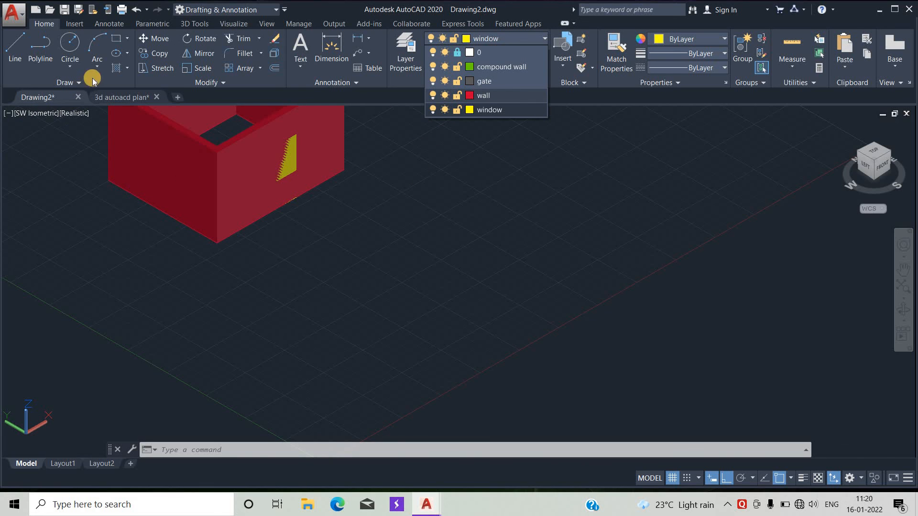
pyautogui.click(174, 311)
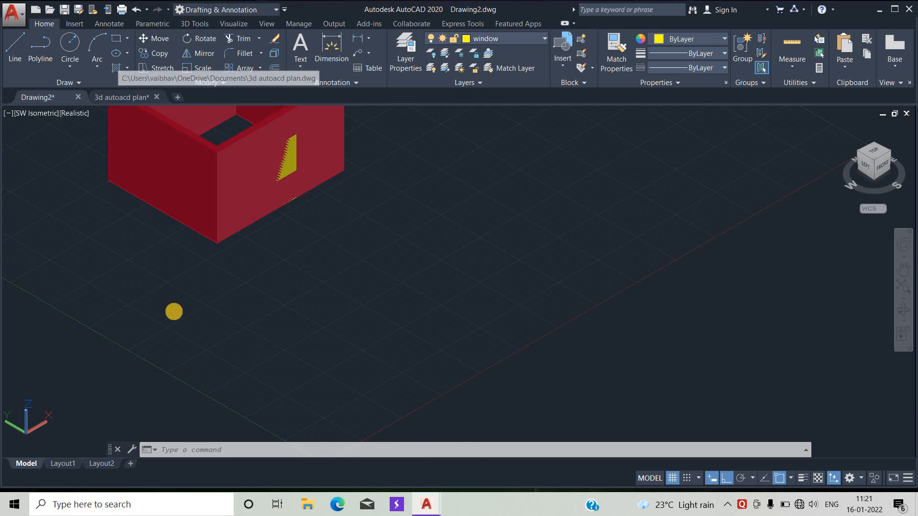
pyautogui.scroll(-4, 308, 183)
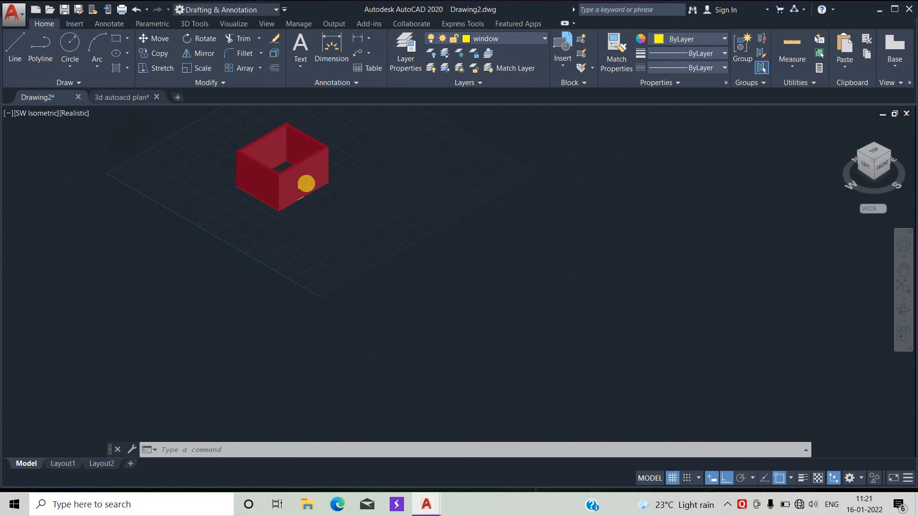
pyautogui.moveTo(308, 183); pyautogui.dragTo(345, 288, button='middle')
pyautogui.scroll(5, 345, 301)
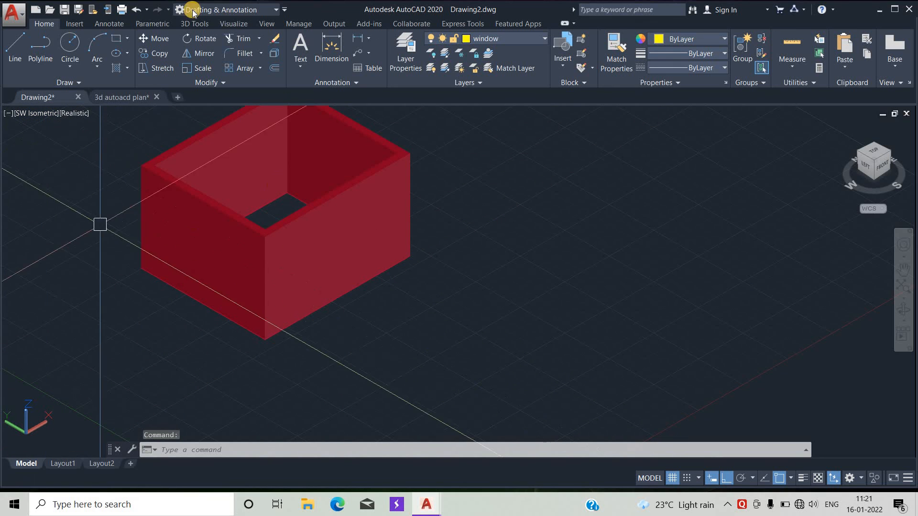
# Switch to the 3d autoacd plan drawing and turn off the 1. flooring and 2.stepes layers.
pyautogui.click(125, 98)
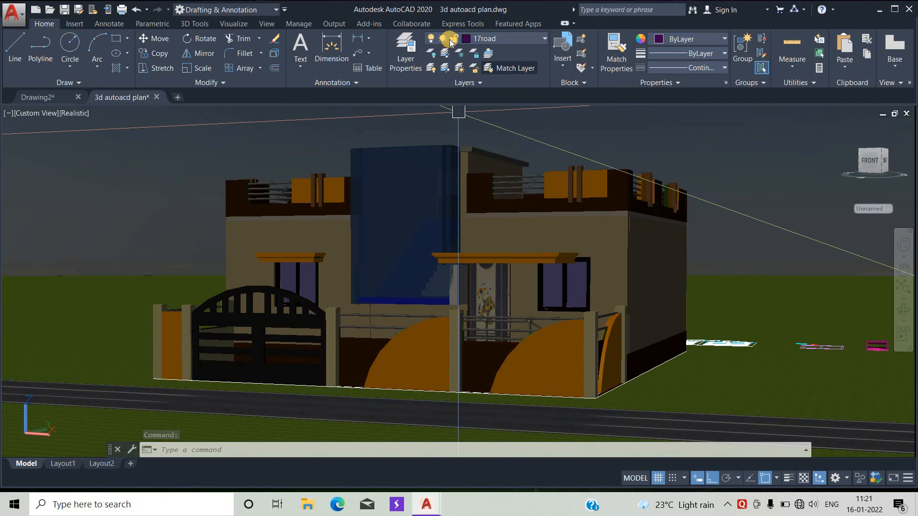
pyautogui.click(510, 38)
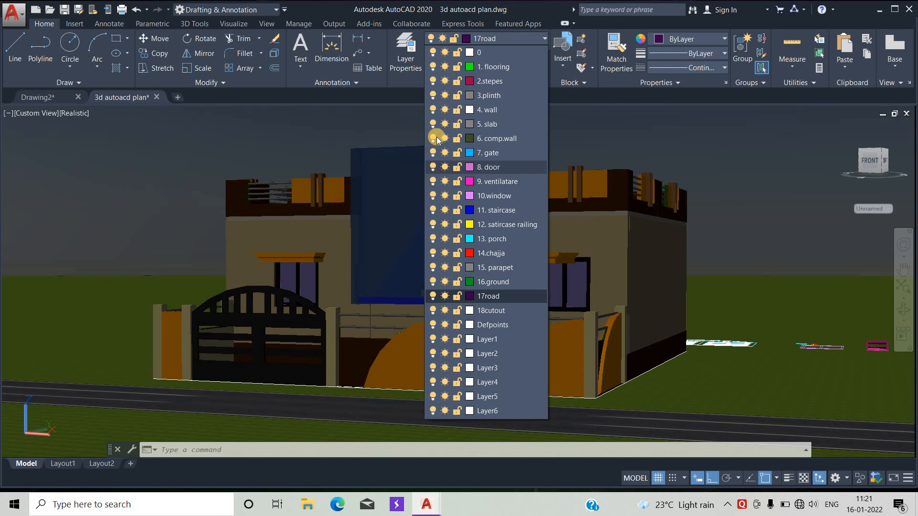
pyautogui.click(433, 68)
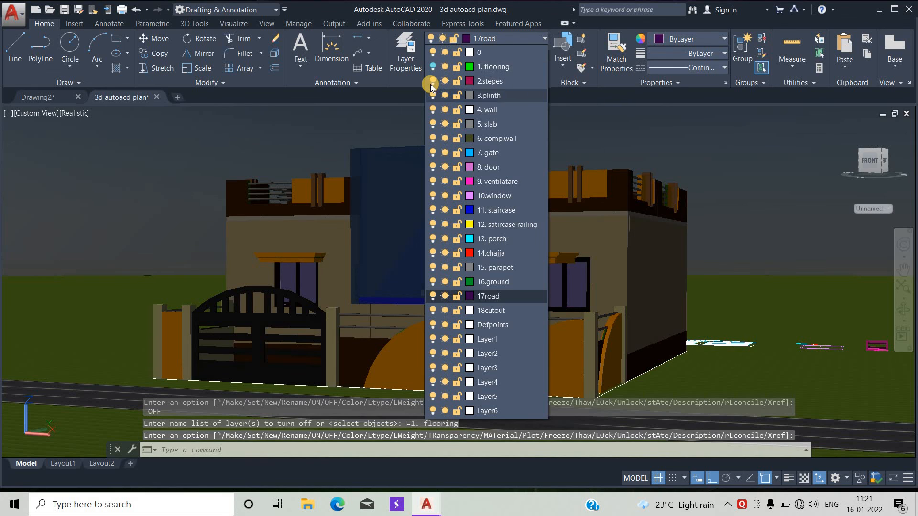
pyautogui.click(432, 82)
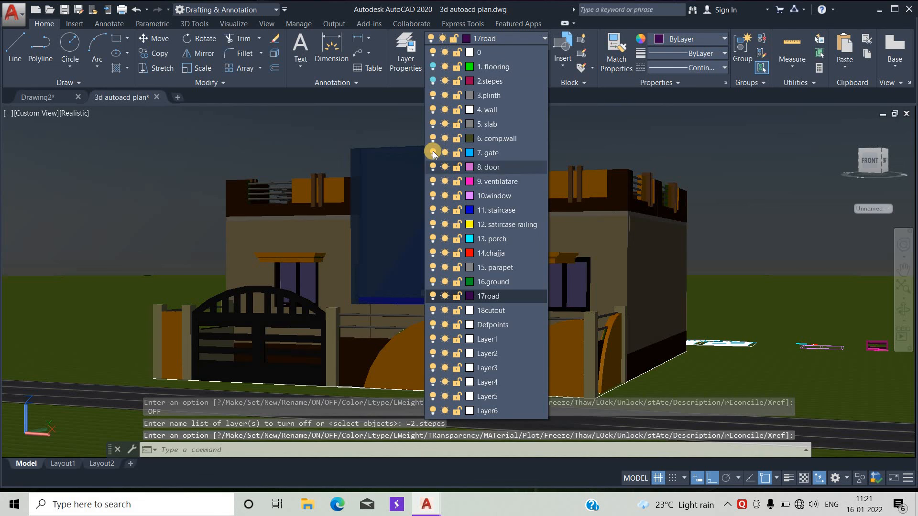
# Turn the 7. gate and 10.window layers off, and turn both back on.
pyautogui.click(432, 152)
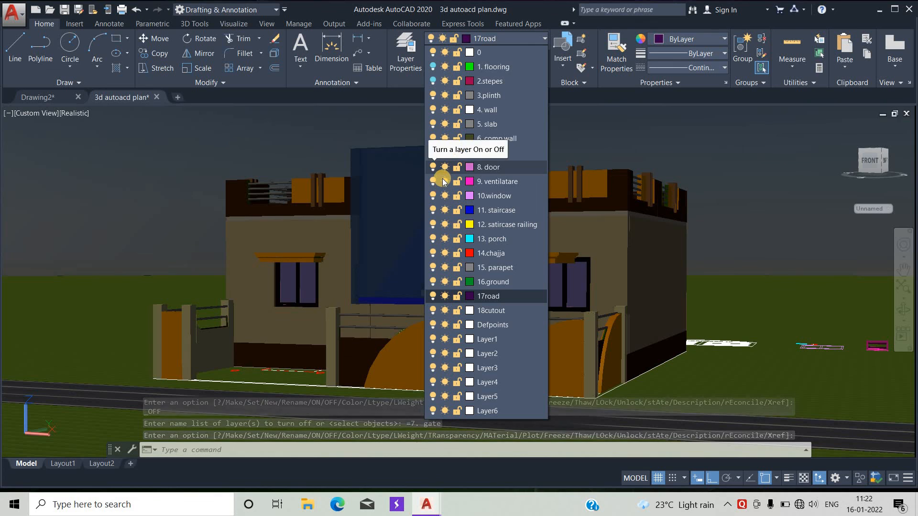
pyautogui.click(432, 196)
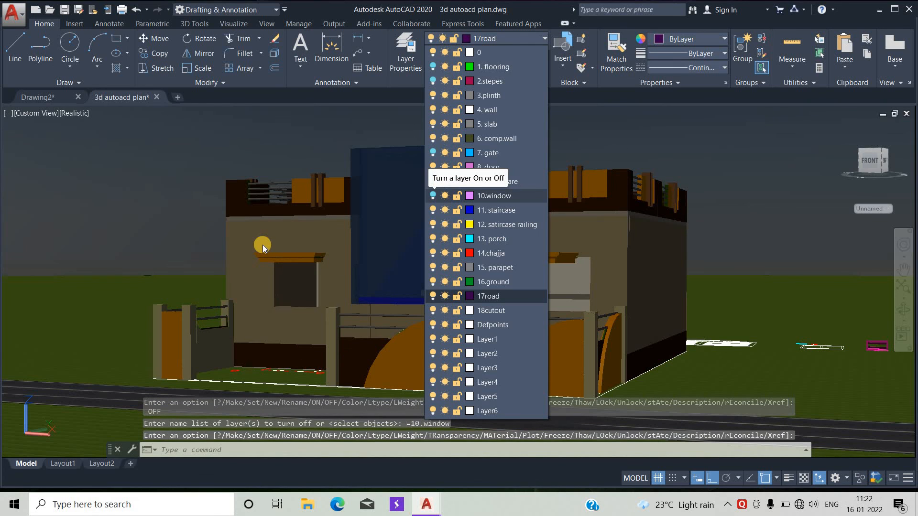
pyautogui.click(433, 196)
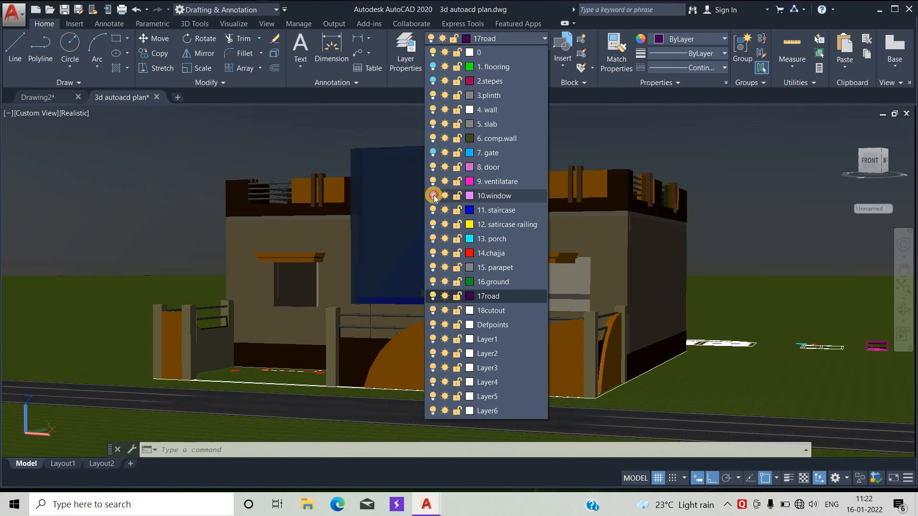
pyautogui.click(430, 152)
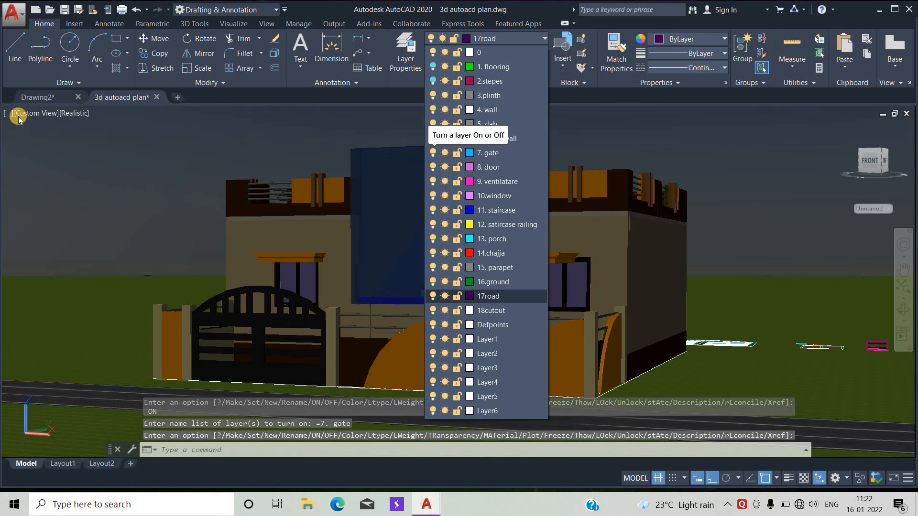